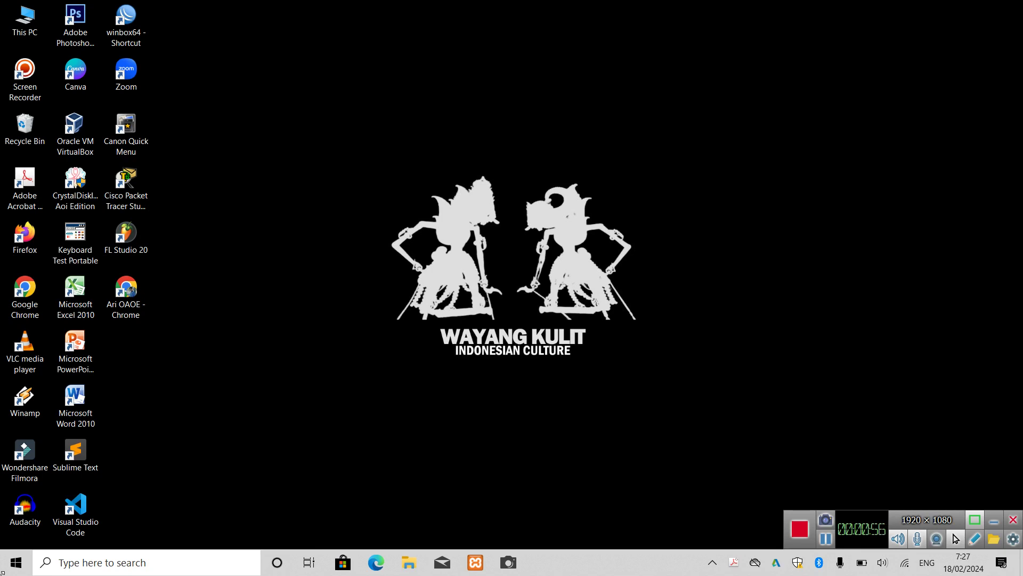
Step: Locate the debian-12.1.0-amd64-netinst disc image in the ISO folder on DATA (D:) using File Explorer, and close the window
{"action": "left_click", "coordinate": [414, 561]}
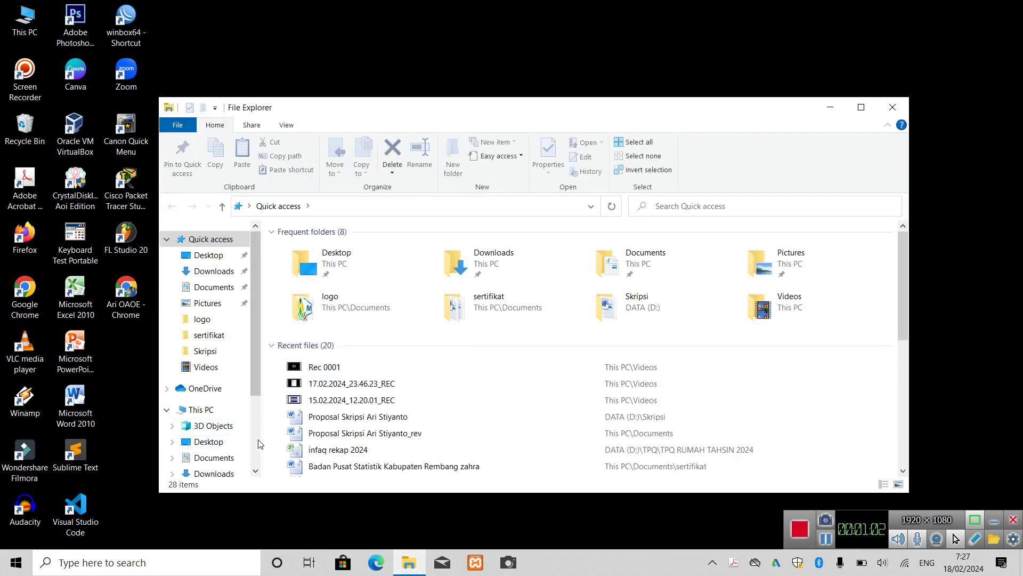
{"action": "scroll", "coordinate": [259, 439], "scroll_direction": "down", "scroll_amount": 3}
{"action": "left_click", "coordinate": [216, 429]}
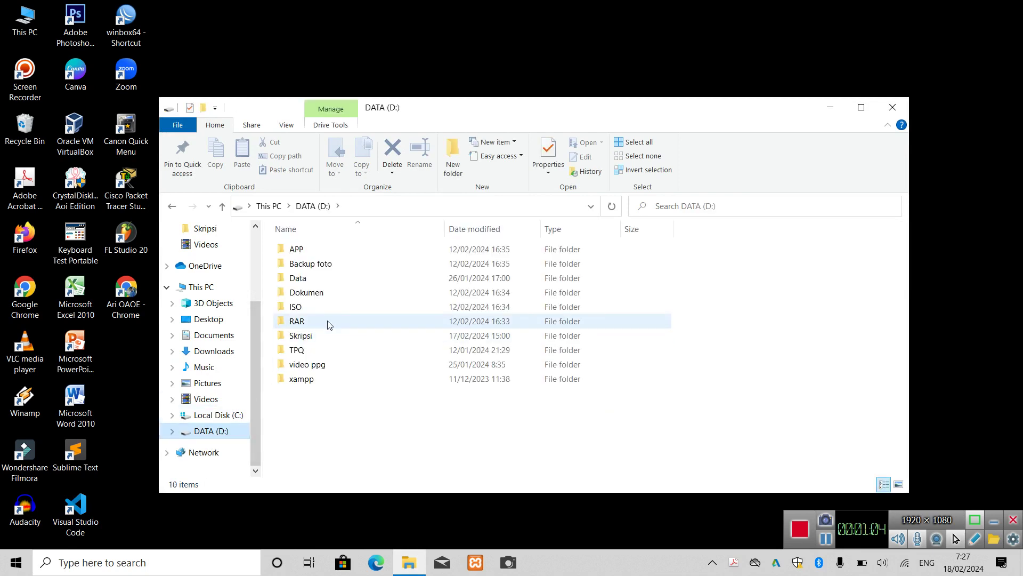
{"action": "double_click", "coordinate": [331, 305]}
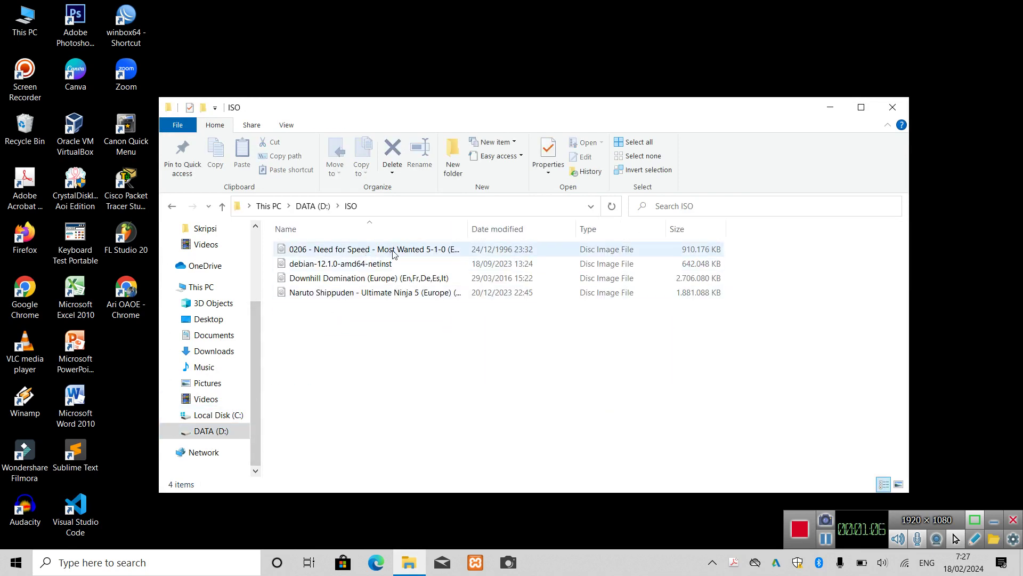
{"action": "left_click", "coordinate": [394, 264]}
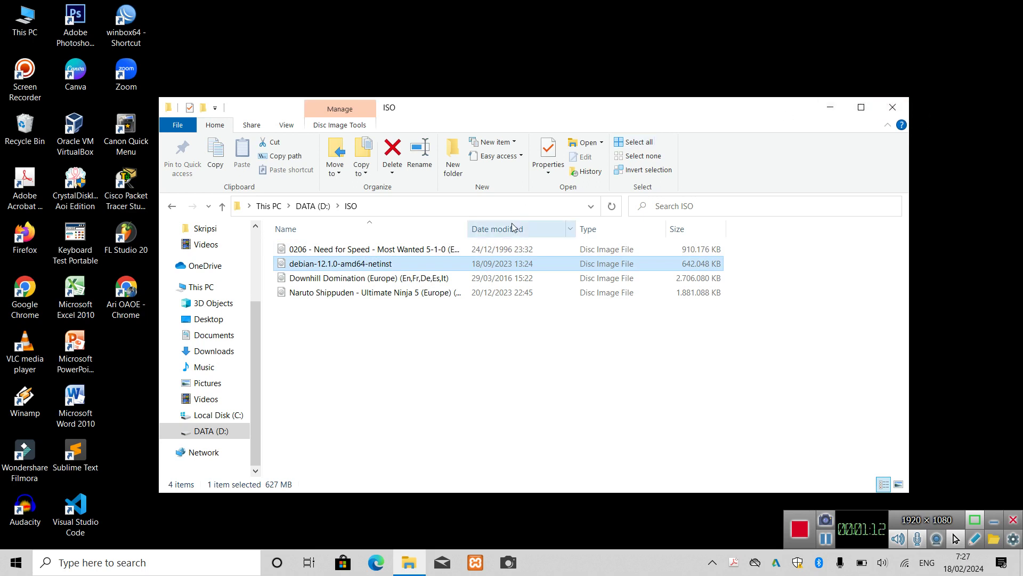
{"action": "left_click", "coordinate": [894, 111]}
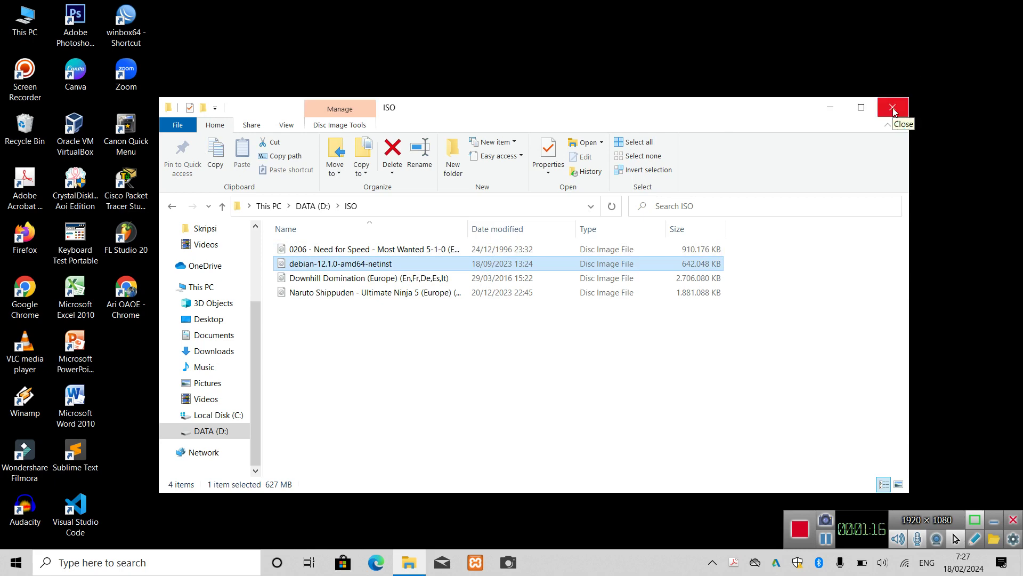
{"action": "left_click", "coordinate": [894, 108]}
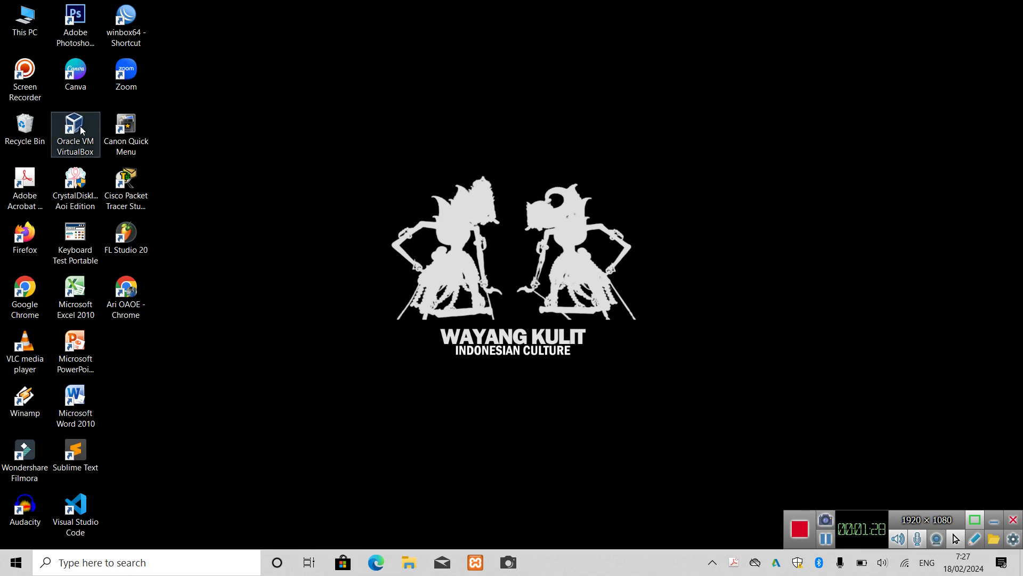
Step: Launch Oracle VM VirtualBox from the desktop and dismiss the new-version notice
{"action": "right_click", "coordinate": [372, 44]}
{"action": "left_click", "coordinate": [425, 87]}
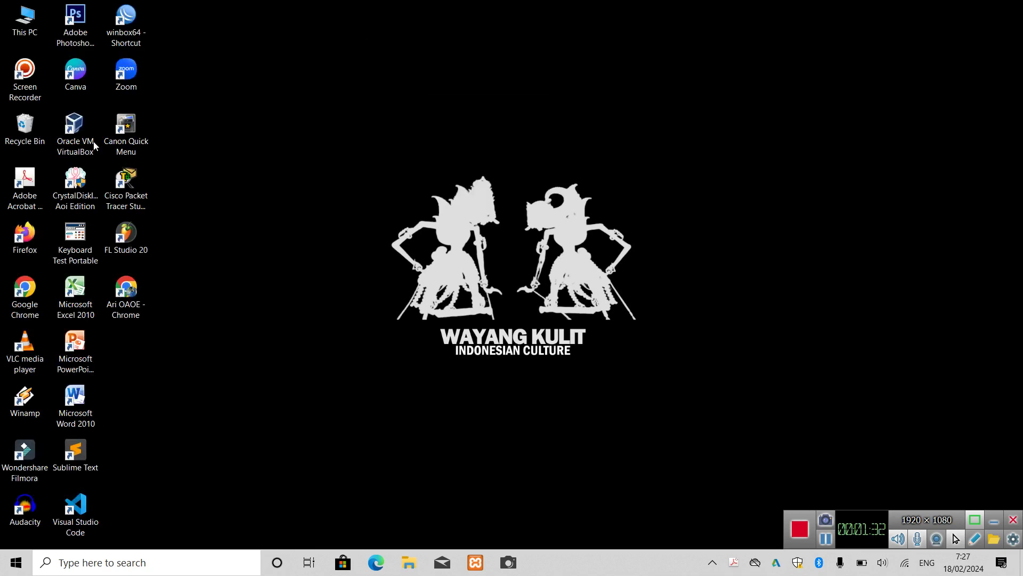
{"action": "double_click", "coordinate": [82, 140]}
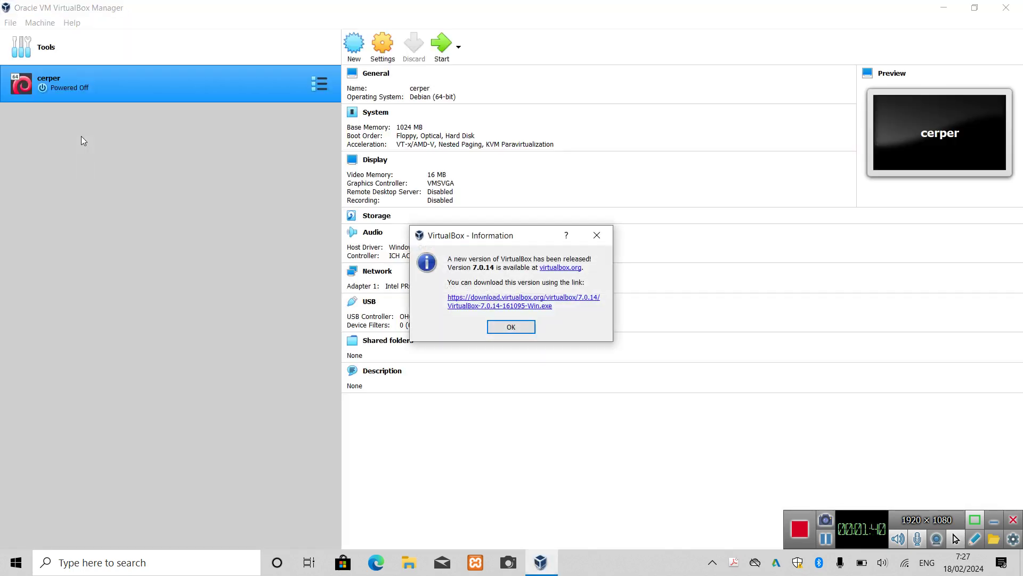
{"action": "left_click", "coordinate": [515, 326]}
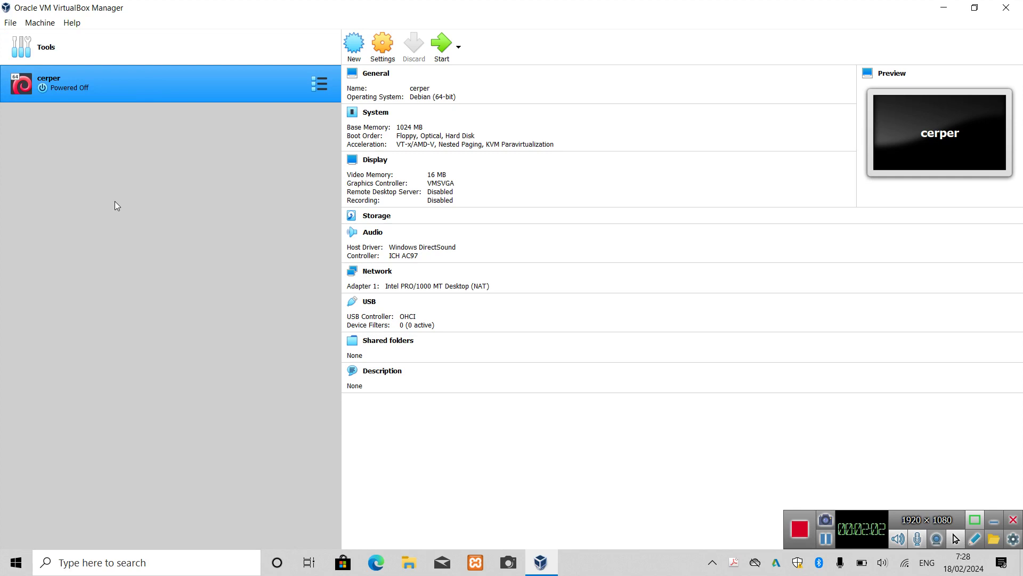
Step: Begin a new virtual machine named ujicoba with type Linux and version Debian (64-bit)
{"action": "left_click", "coordinate": [351, 51]}
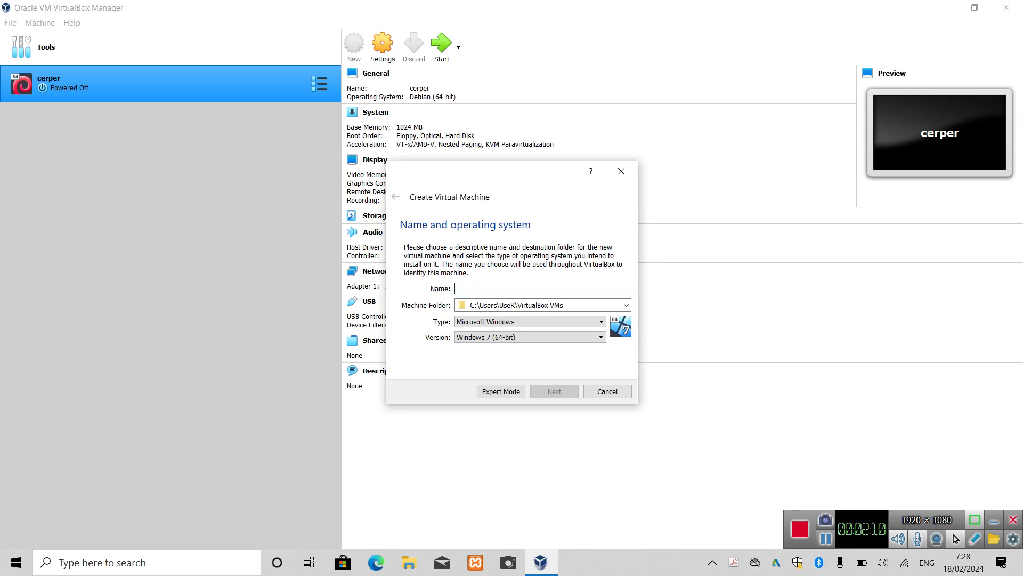
{"action": "type", "text": "ujicoba"}
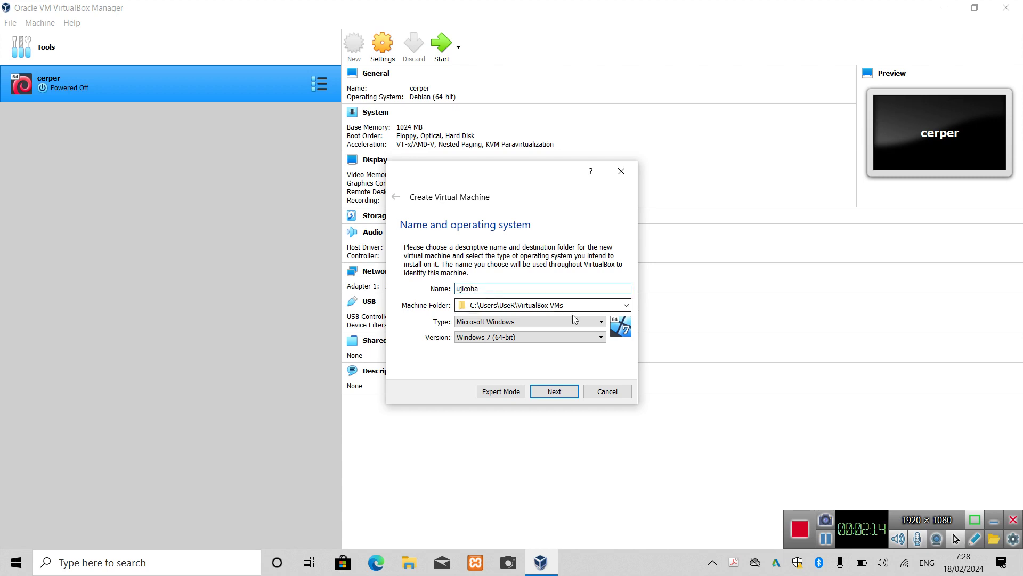
{"action": "left_click", "coordinate": [549, 322]}
{"action": "left_click", "coordinate": [521, 339]}
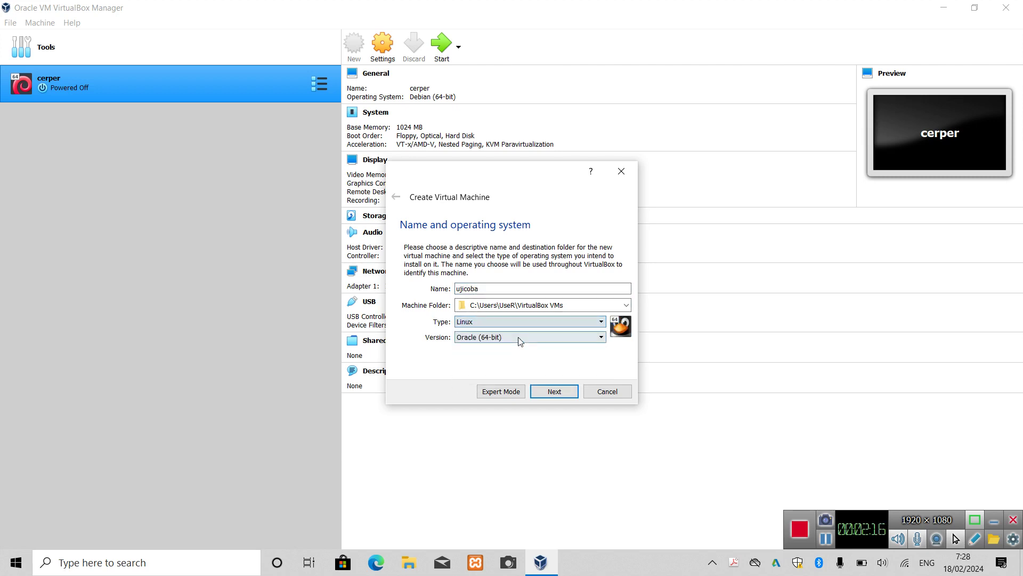
{"action": "left_click", "coordinate": [520, 339]}
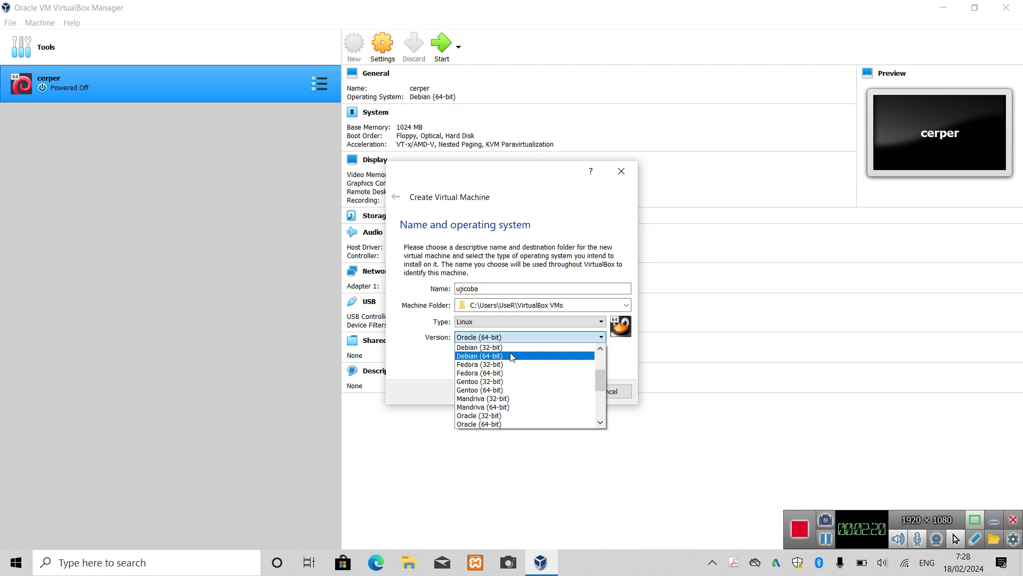
{"action": "left_click", "coordinate": [512, 356]}
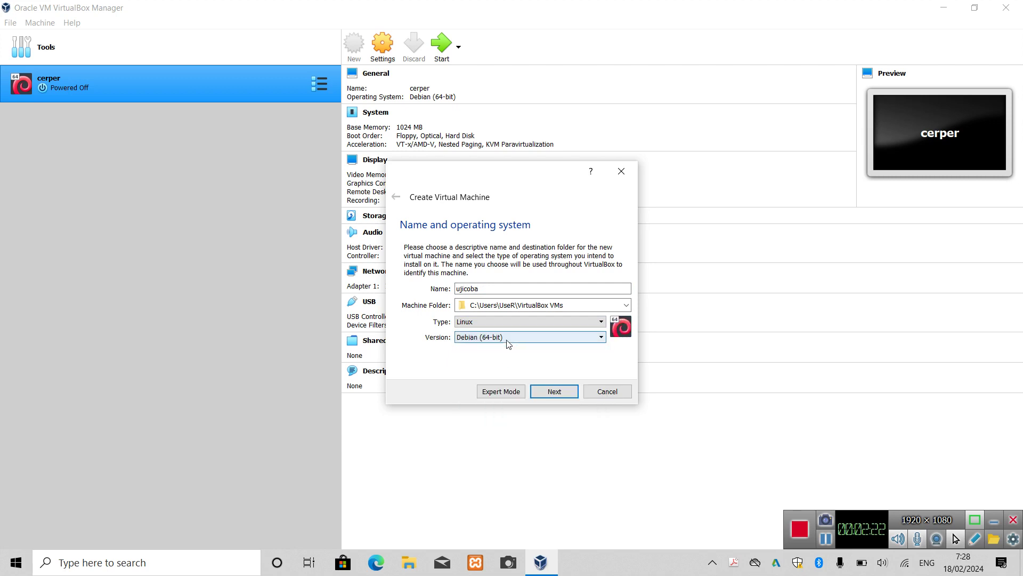
{"action": "left_click", "coordinate": [510, 341]}
{"action": "left_click", "coordinate": [510, 342]}
{"action": "left_click", "coordinate": [510, 342]}
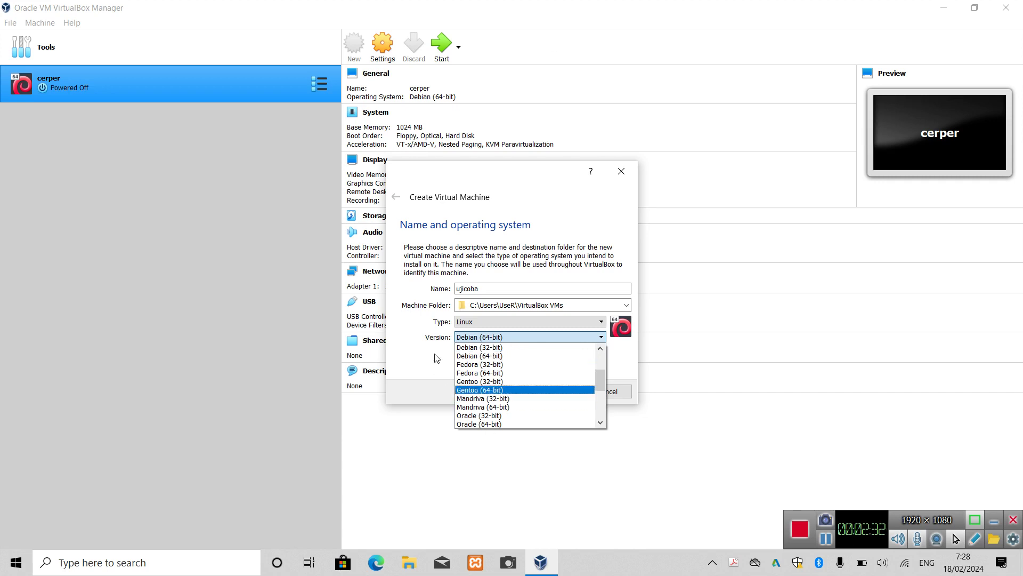
{"action": "left_click", "coordinate": [495, 356]}
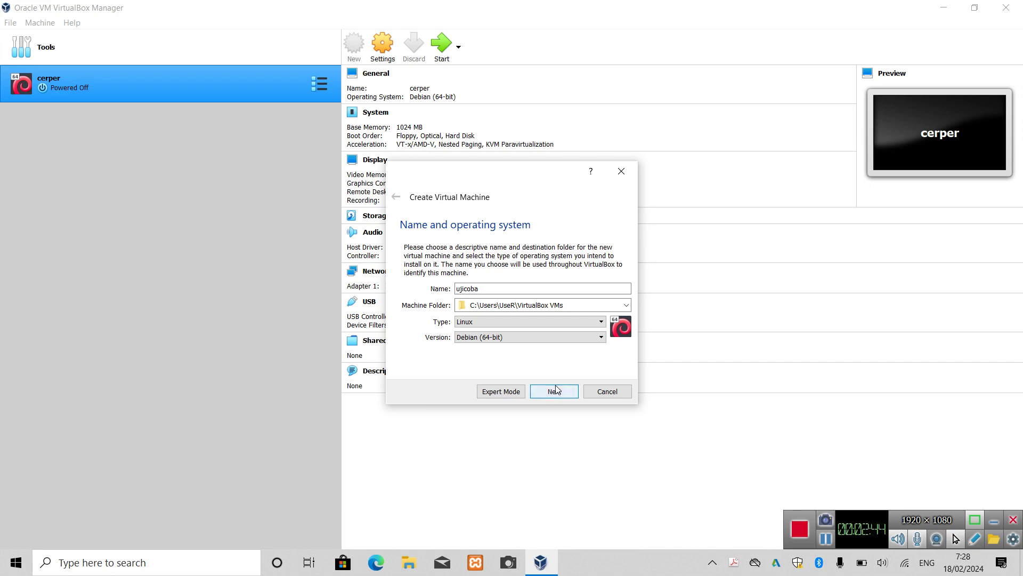
{"action": "left_click", "coordinate": [529, 337]}
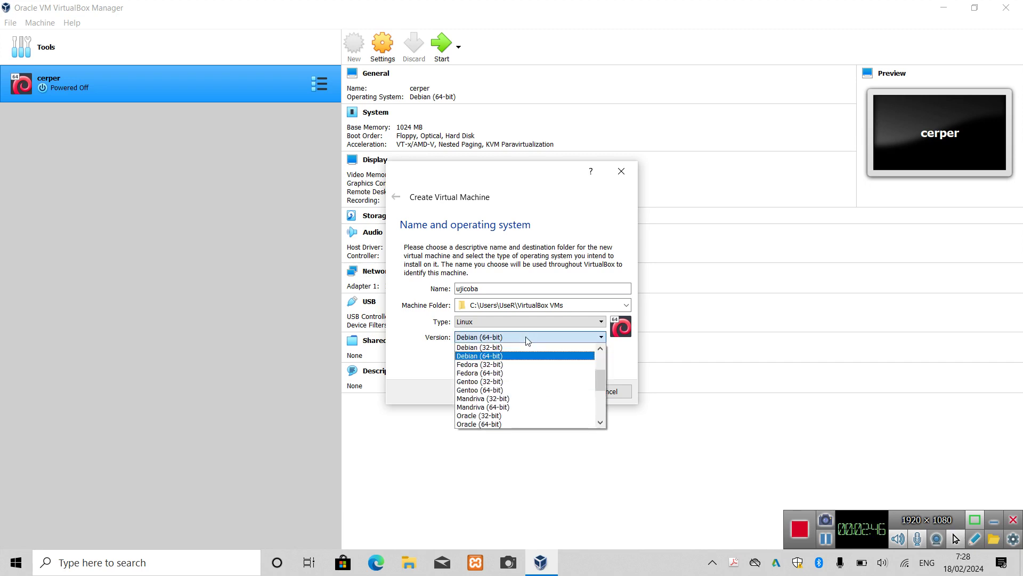
{"action": "left_click", "coordinate": [607, 358]}
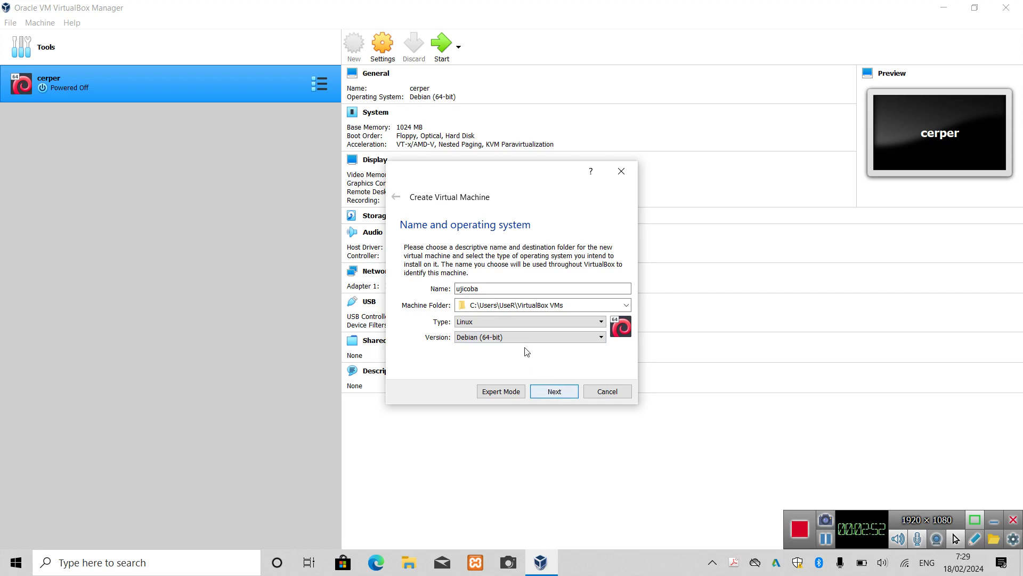
Step: Accept 1024 MB of memory and create the machine with a dynamically allocated VDI hard disk of 8,00 GB
{"action": "left_click", "coordinate": [552, 392]}
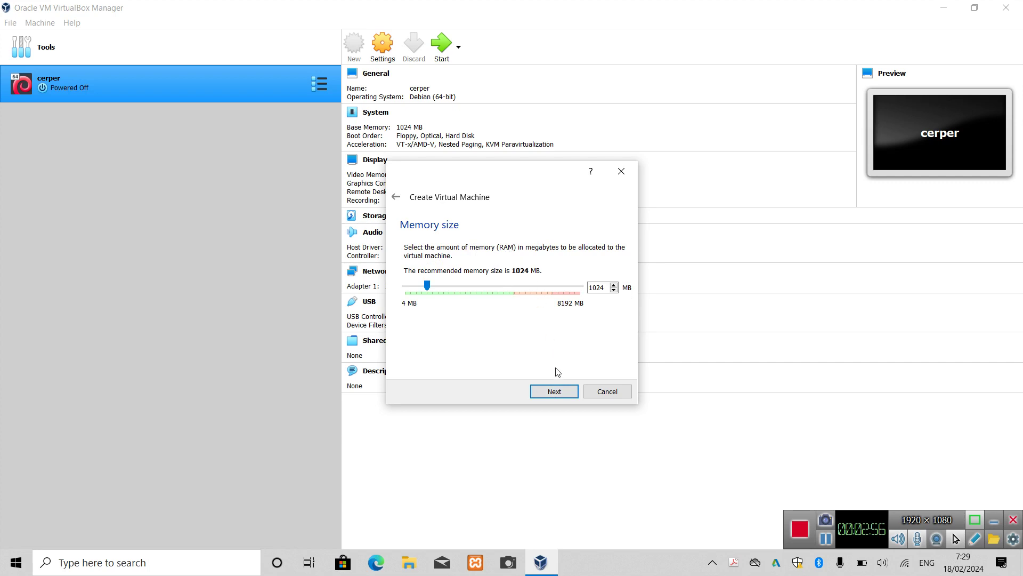
{"action": "left_click", "coordinate": [553, 391]}
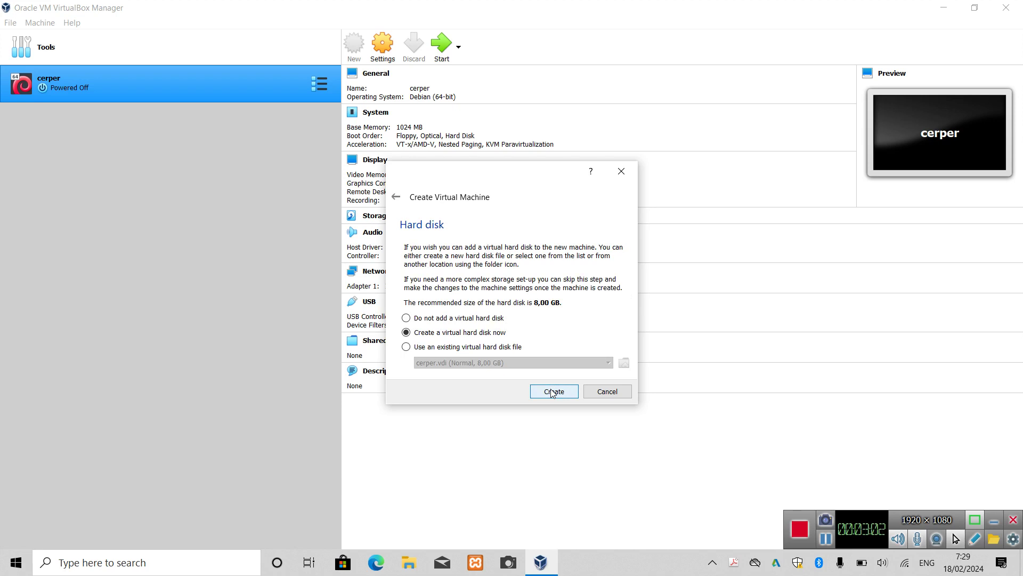
{"action": "left_click", "coordinate": [553, 391]}
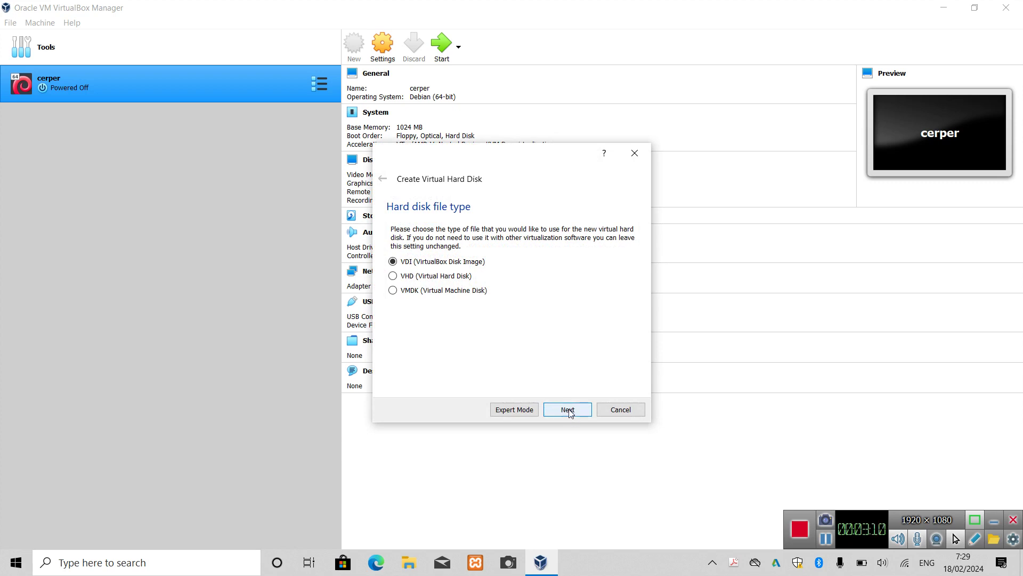
{"action": "left_click", "coordinate": [568, 411]}
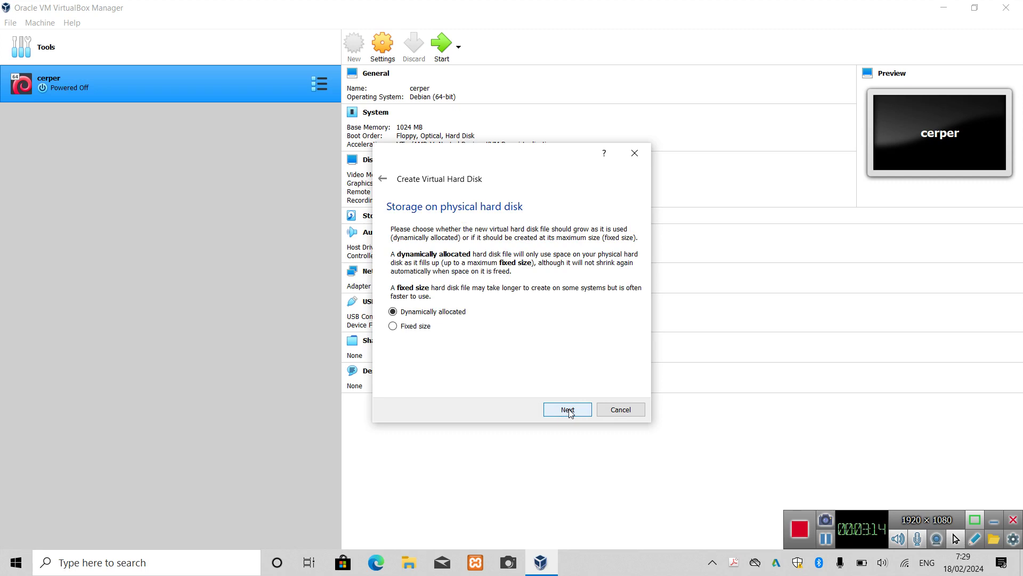
{"action": "left_click", "coordinate": [568, 409]}
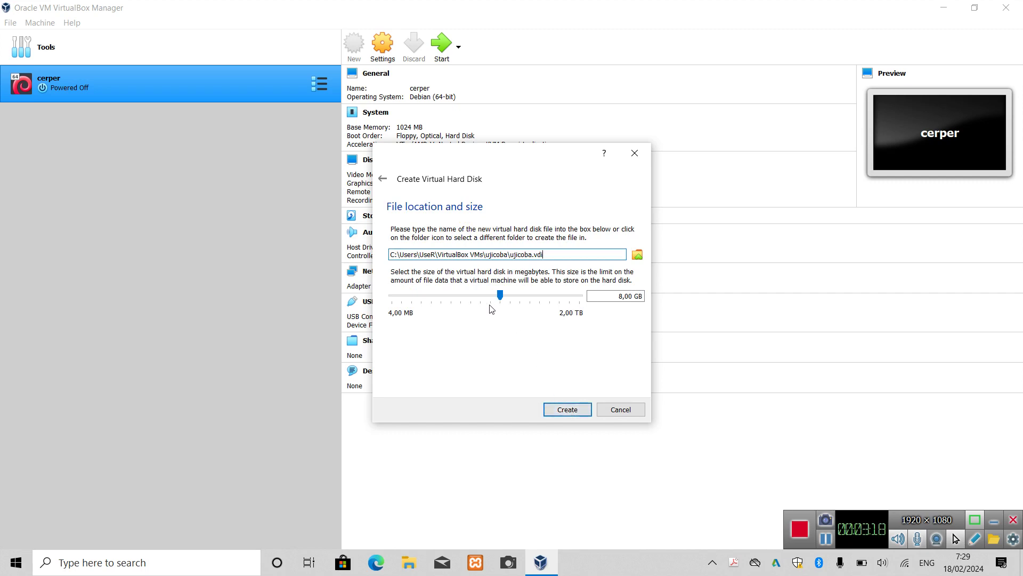
{"action": "left_click", "coordinate": [569, 410]}
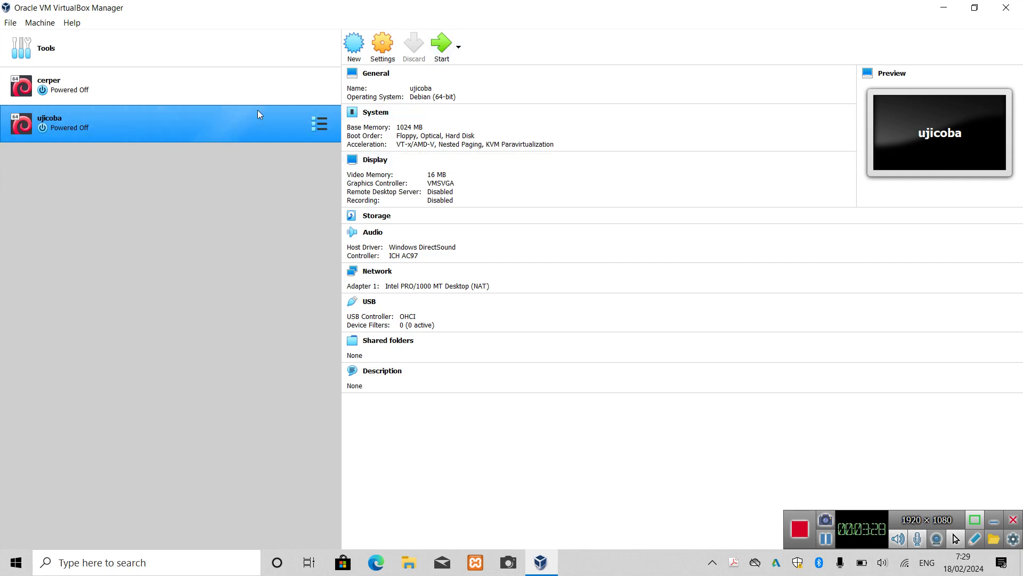
Step: Start the ujicoba virtual machine and choose debian-12.1.0-amd64-netinst.iso as its start-up disk
{"action": "left_click", "coordinate": [442, 48]}
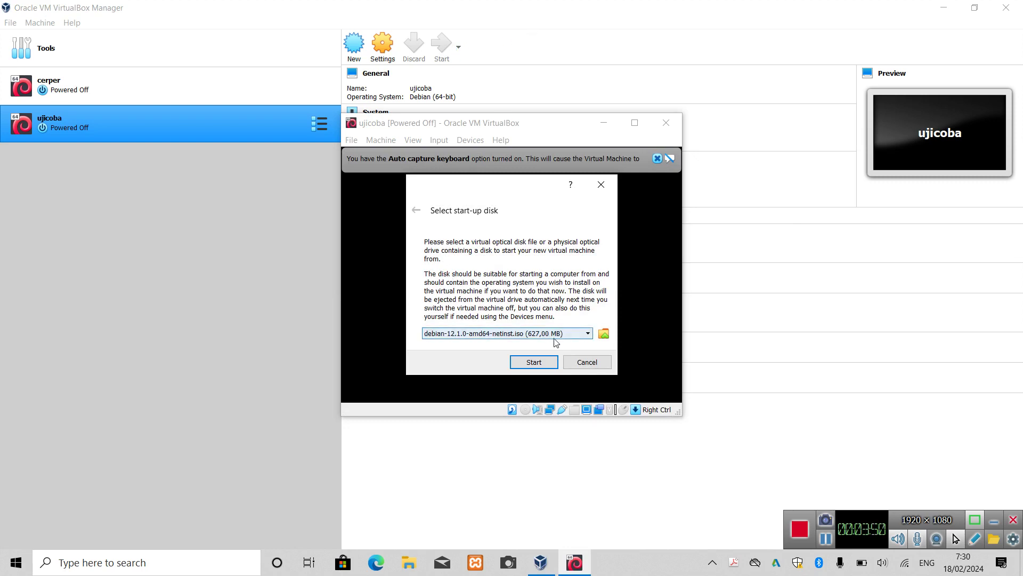
{"action": "left_click", "coordinate": [514, 334]}
{"action": "left_click", "coordinate": [515, 335]}
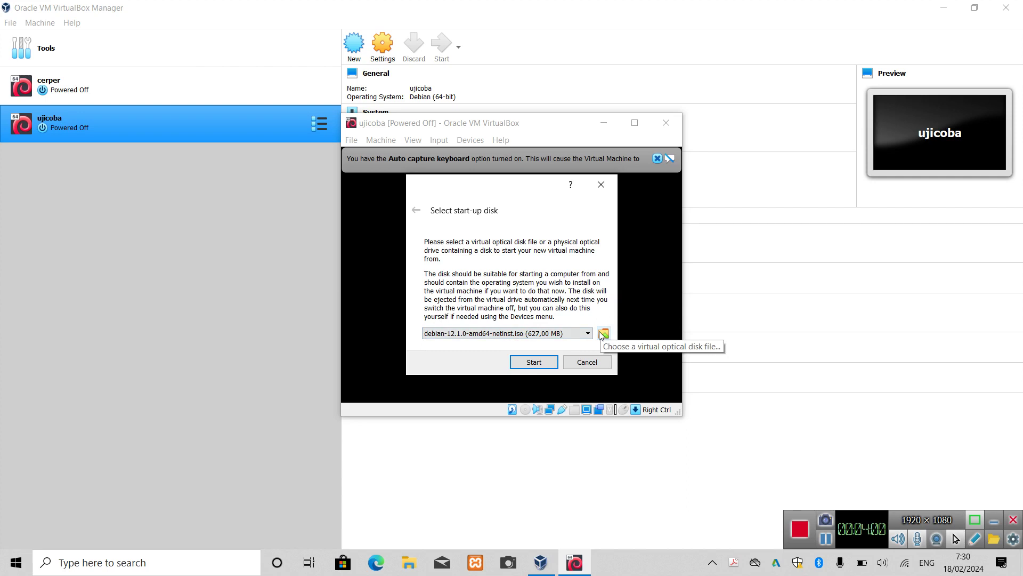
{"action": "left_click", "coordinate": [542, 336]}
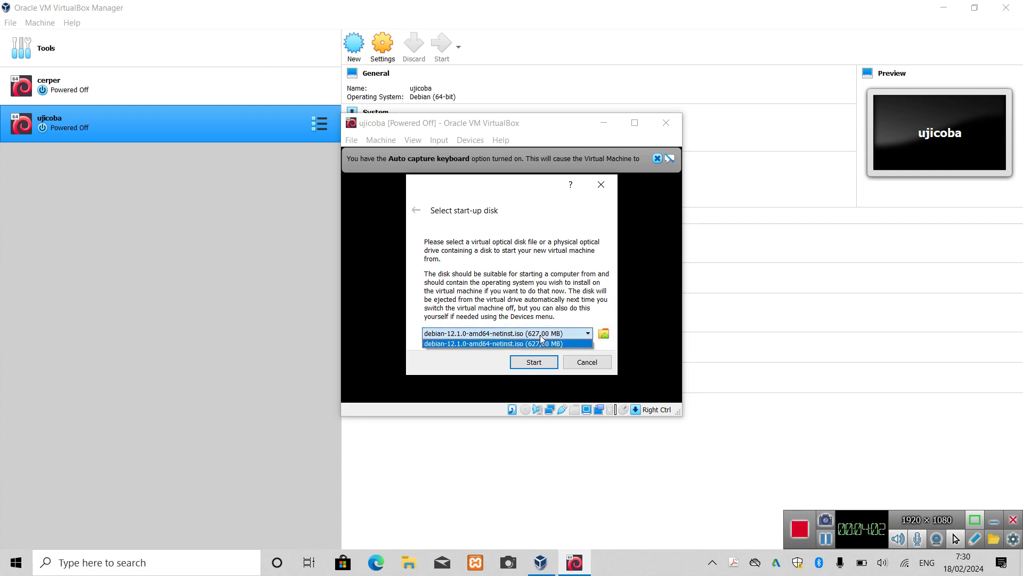
{"action": "left_click", "coordinate": [472, 344]}
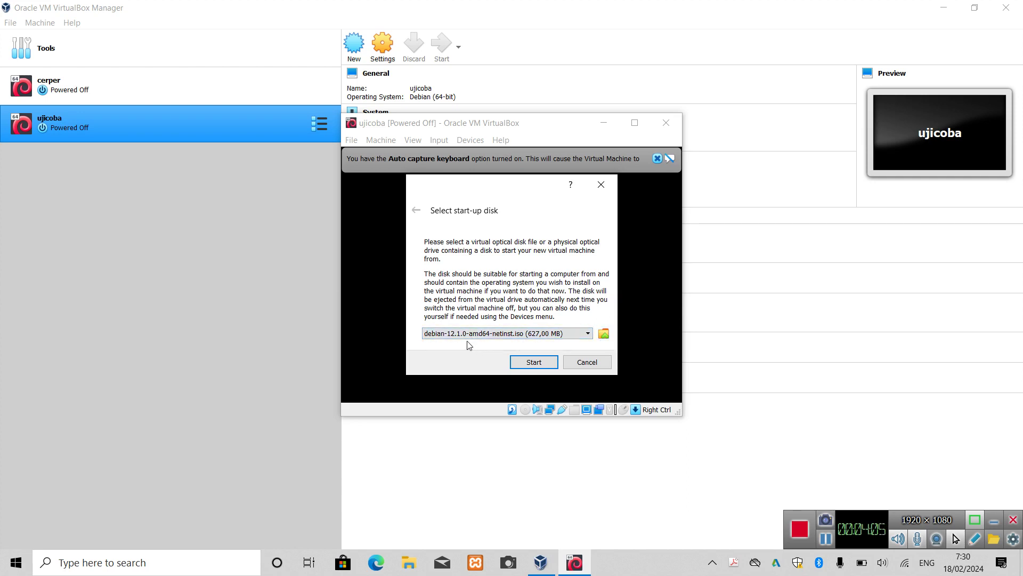
{"action": "left_click", "coordinate": [604, 335]}
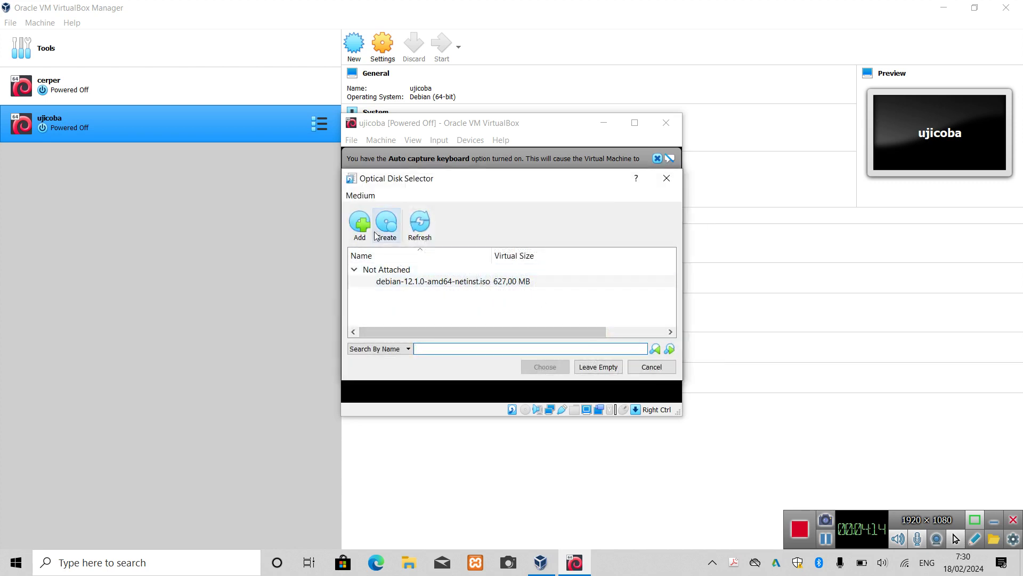
{"action": "left_click", "coordinate": [360, 224]}
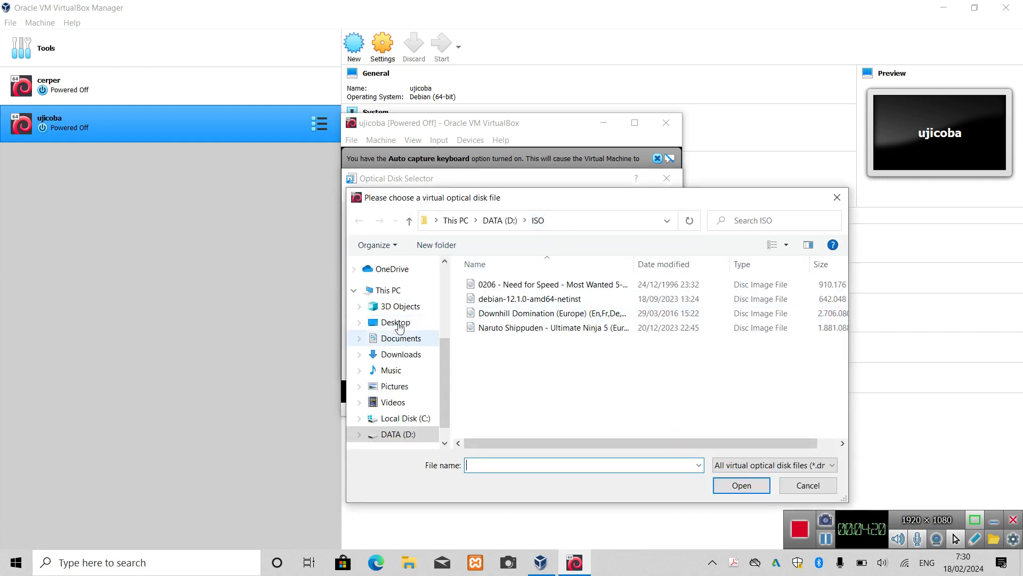
{"action": "left_click", "coordinate": [445, 308]}
{"action": "left_click_drag", "start_coordinate": [440, 333], "coordinate": [443, 367]}
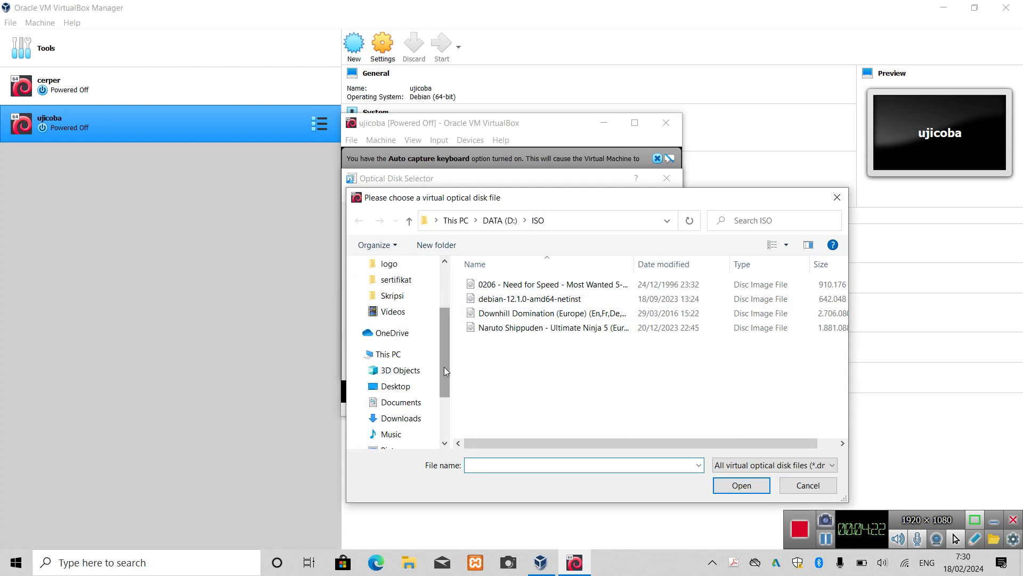
{"action": "left_click", "coordinate": [838, 198]}
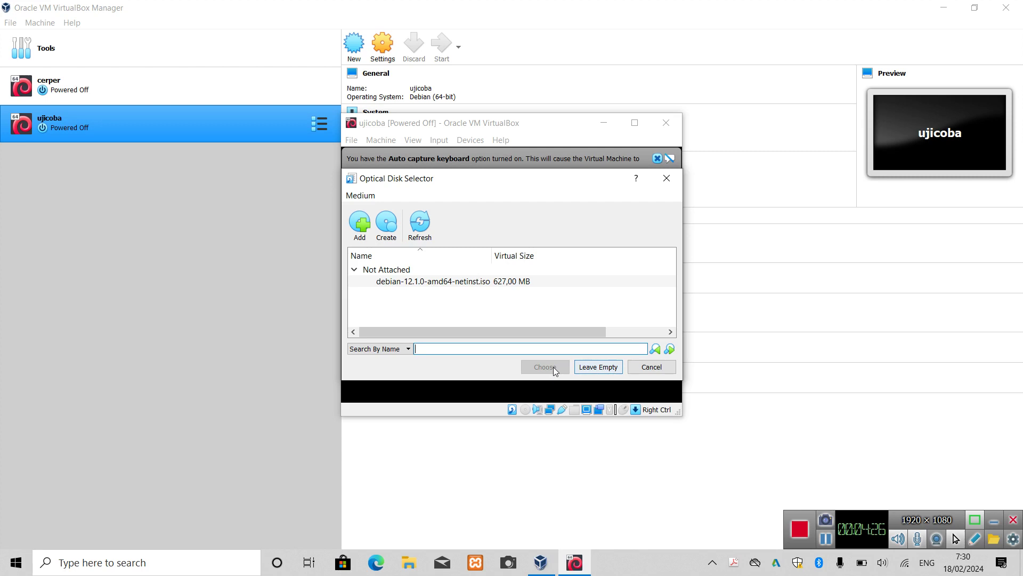
{"action": "left_click", "coordinate": [524, 283]}
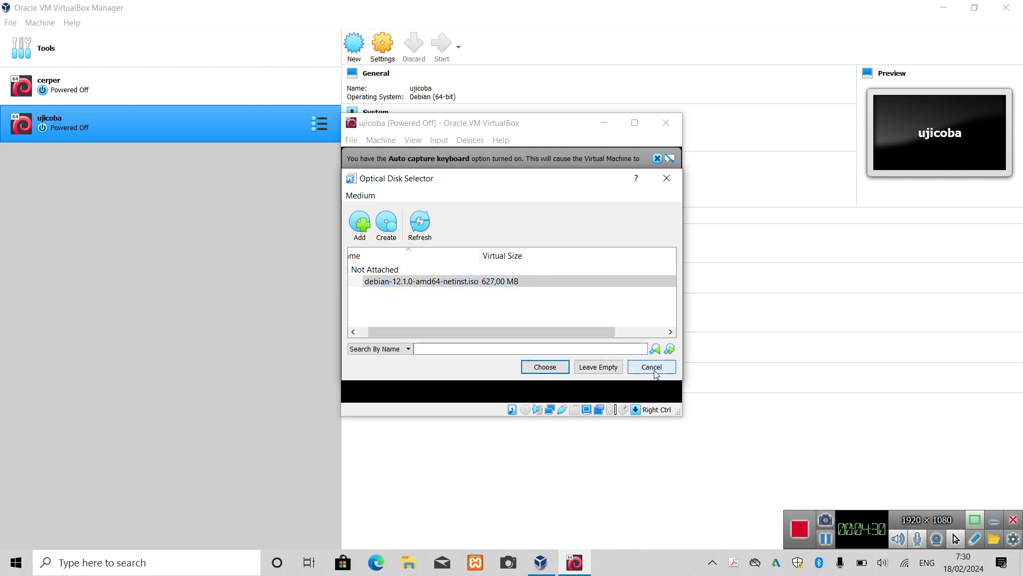
{"action": "left_click", "coordinate": [651, 366]}
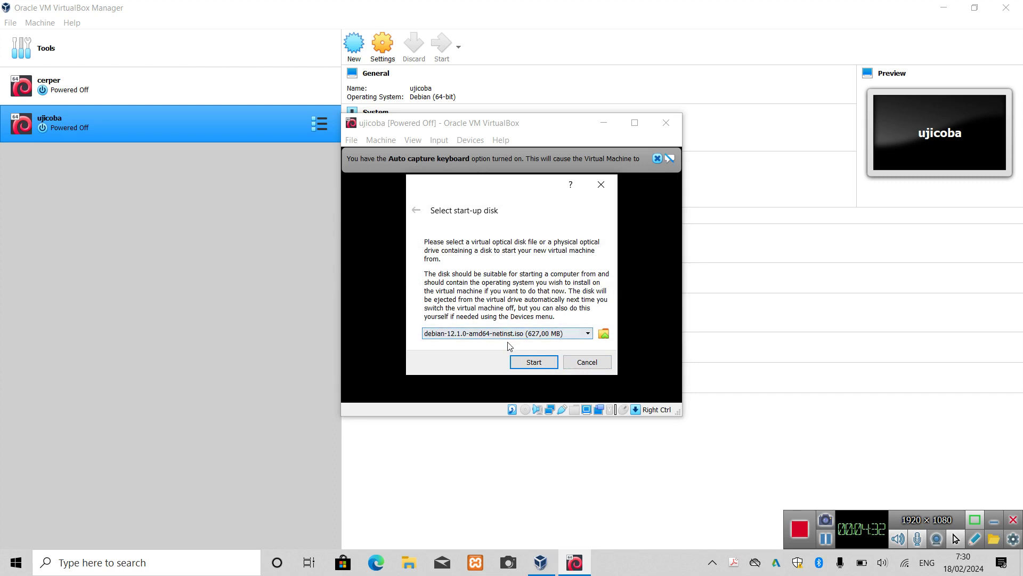
Step: Boot the ujicoba machine from the selected Debian start-up disk
{"action": "left_click", "coordinate": [531, 362]}
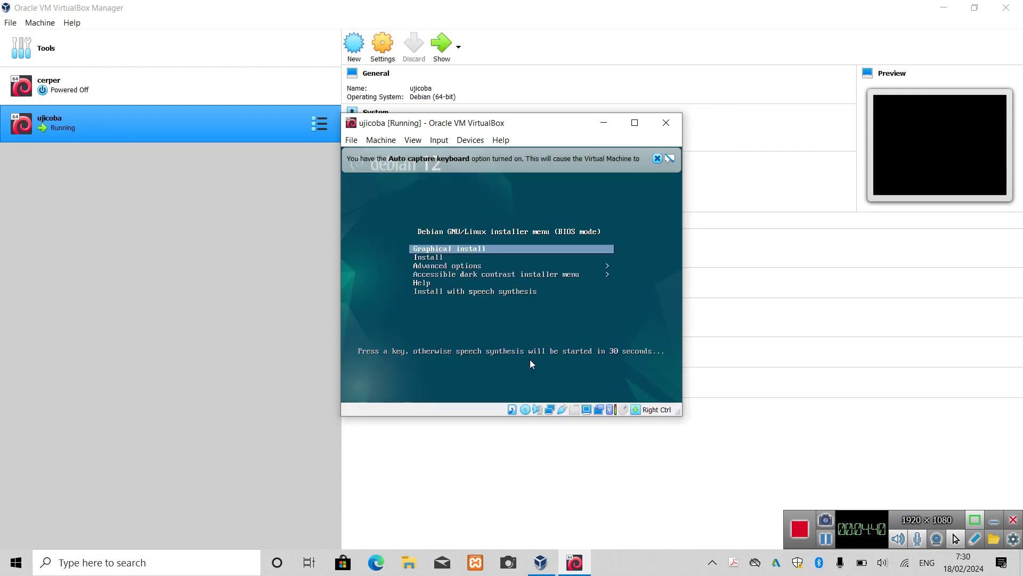
Step: Maximize the ujicoba machine window and start the non-graphical Install option of the Debian installer
{"action": "left_click", "coordinate": [635, 123]}
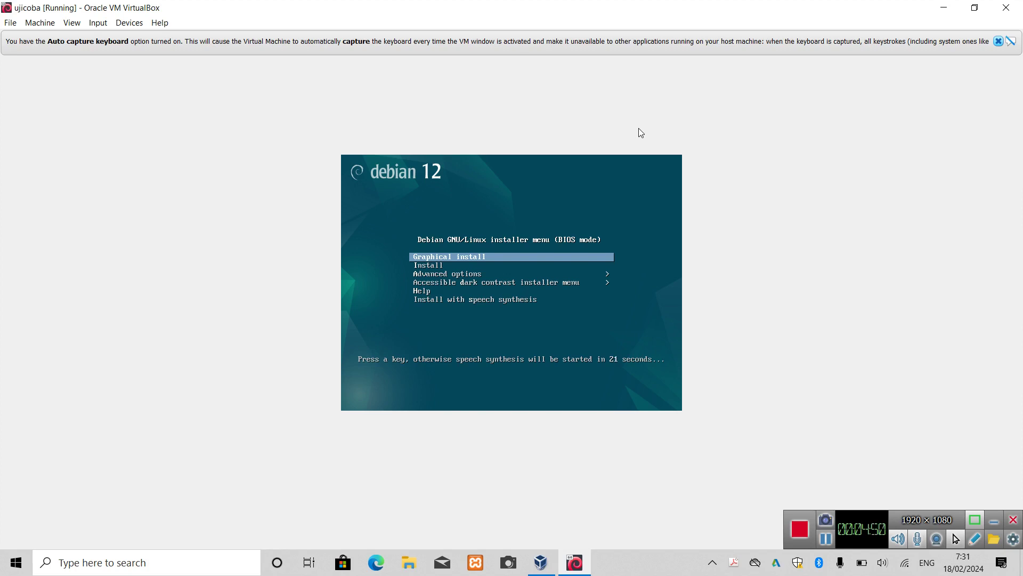
{"action": "key", "text": "Down"}
{"action": "key", "text": "Up"}
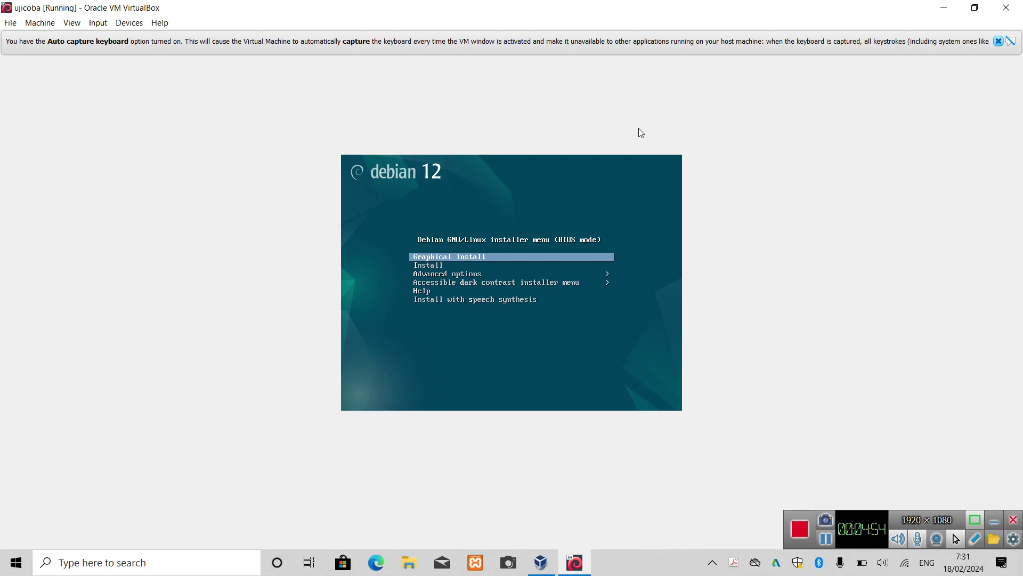
{"action": "key", "text": "Down"}
{"action": "key", "text": "Up"}
{"action": "key", "text": "Down"}
{"action": "key", "text": "Up"}
{"action": "key", "text": "Down"}
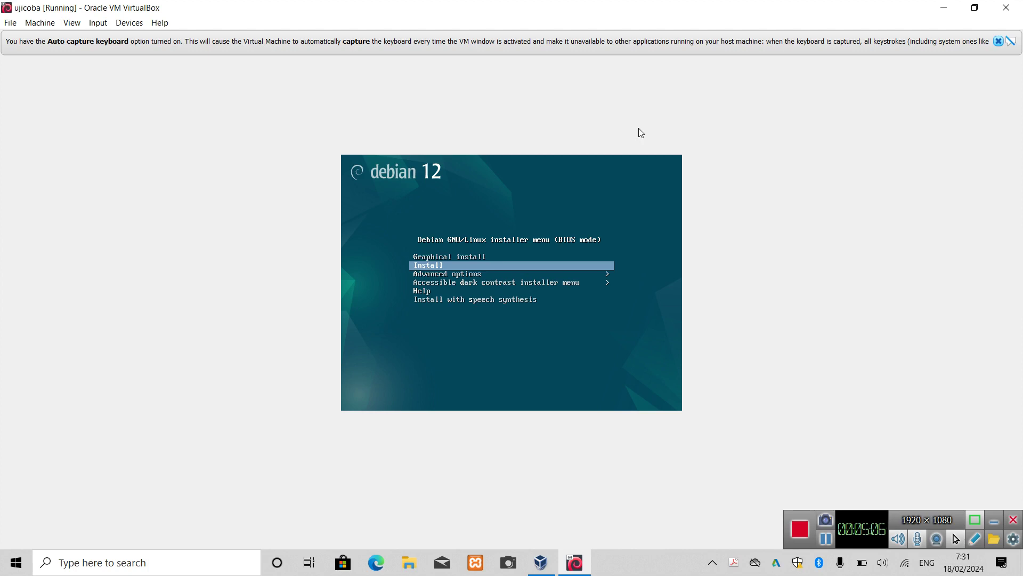
{"action": "key", "text": "Down"}
{"action": "key", "text": "Up"}
{"action": "key", "text": "Up"}
{"action": "key", "text": "Down"}
{"action": "key", "text": "Return"}
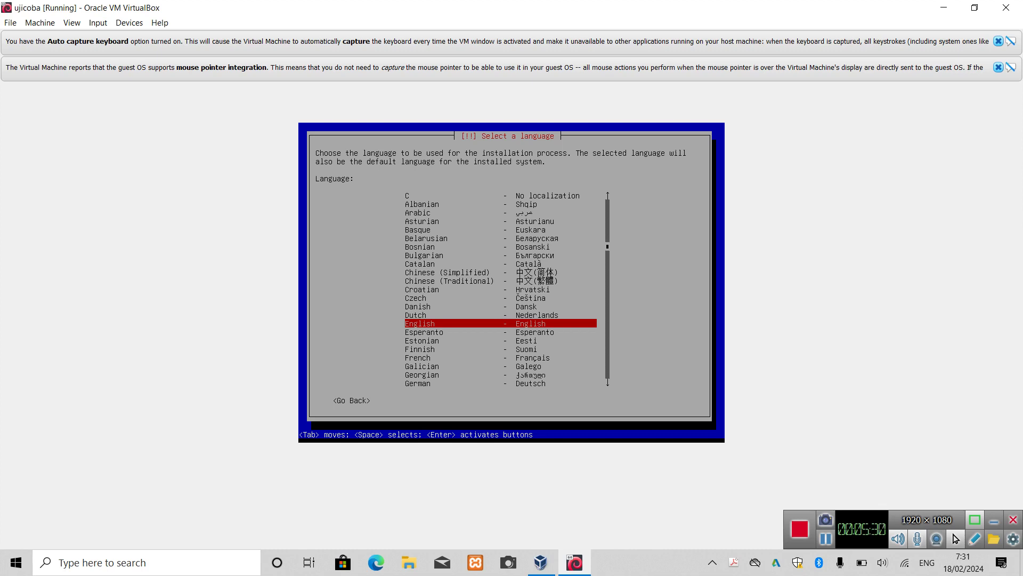
Step: Choose English as the language for the installation and the installed system
{"action": "key", "text": "Up"}
{"action": "key", "text": "Up"}
{"action": "key", "text": "Up"}
{"action": "key", "text": "Down"}
{"action": "key", "text": "Down"}
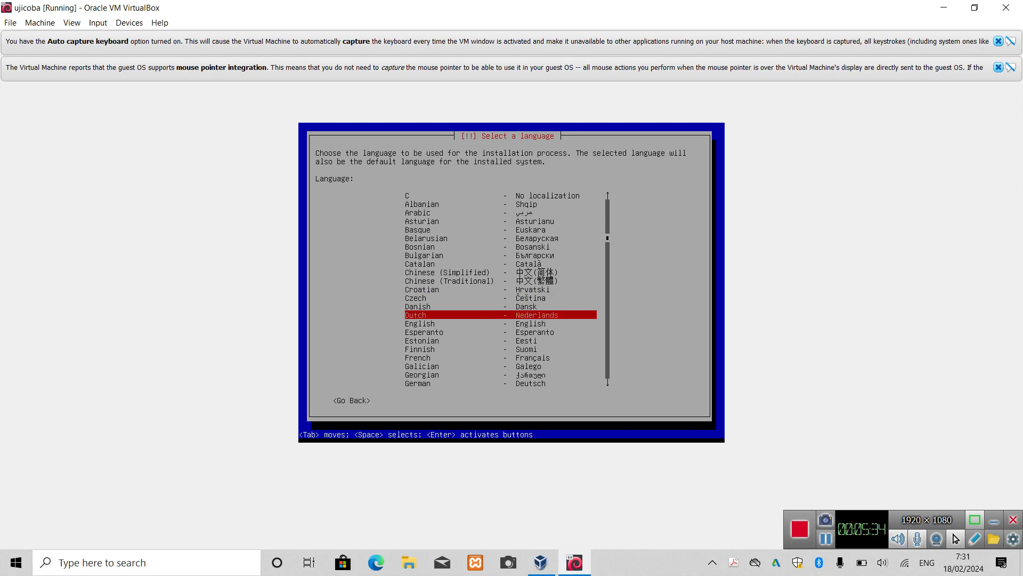
{"action": "key", "text": "Down"}
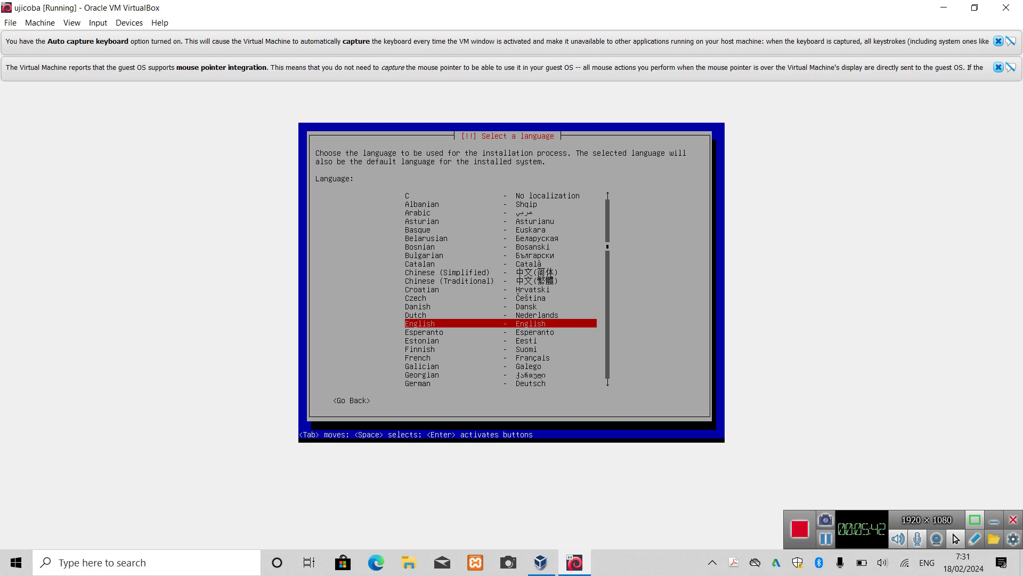
{"action": "key", "text": "Return"}
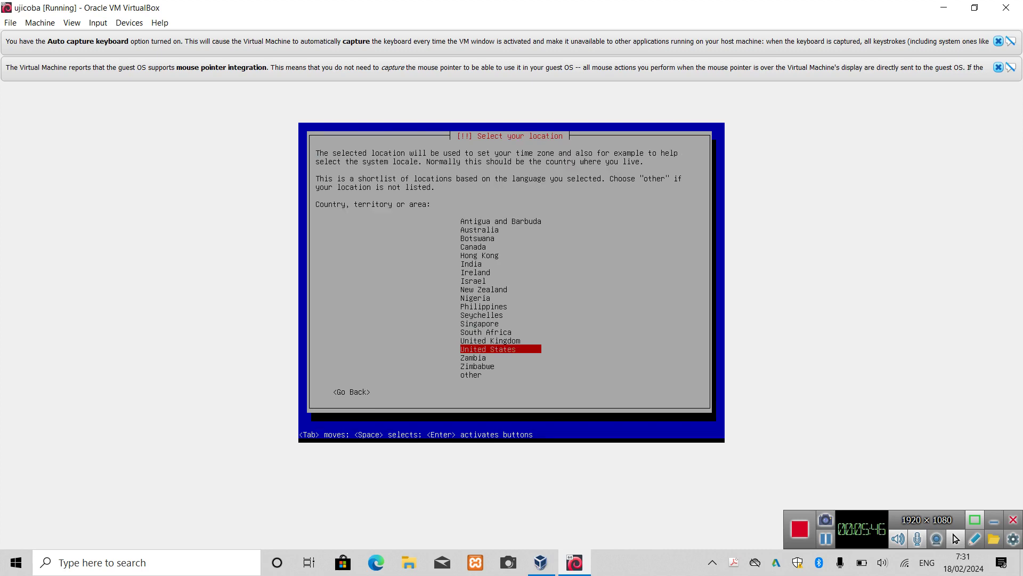
Step: Choose "other" as the location instead of a country from the shortlist
{"action": "key", "text": "Down"}
{"action": "key", "text": "Down"}
{"action": "key", "text": "Down"}
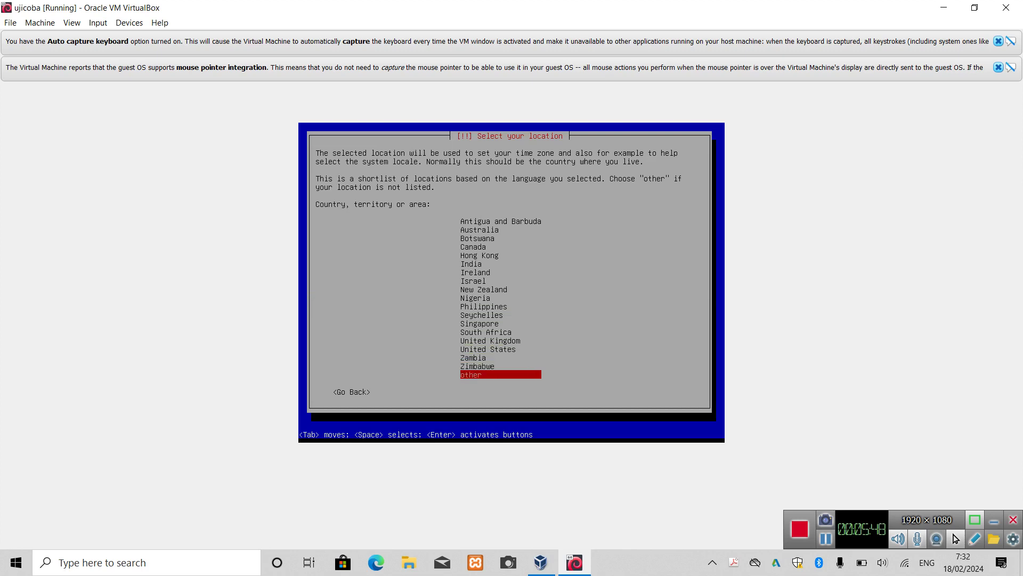
{"action": "key", "text": "Up"}
{"action": "key", "text": "Down"}
{"action": "key", "text": "Up"}
{"action": "key", "text": "Up"}
{"action": "key", "text": "Up"}
{"action": "key", "text": "Up"}
{"action": "key", "text": "Down"}
{"action": "key", "text": "Down"}
{"action": "key", "text": "Down"}
{"action": "key", "text": "Down"}
{"action": "key", "text": "Return"}
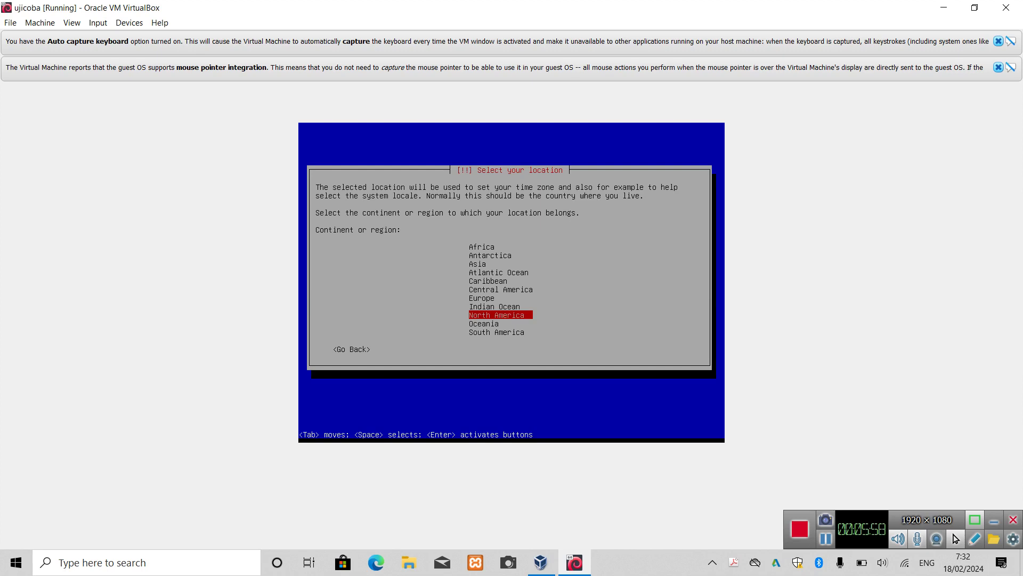
Step: Choose Asia as the continent or region of the location
{"action": "key", "text": "Up"}
{"action": "key", "text": "Up"}
{"action": "key", "text": "Up"}
{"action": "key", "text": "Up"}
{"action": "key", "text": "Up"}
{"action": "key", "text": "Up"}
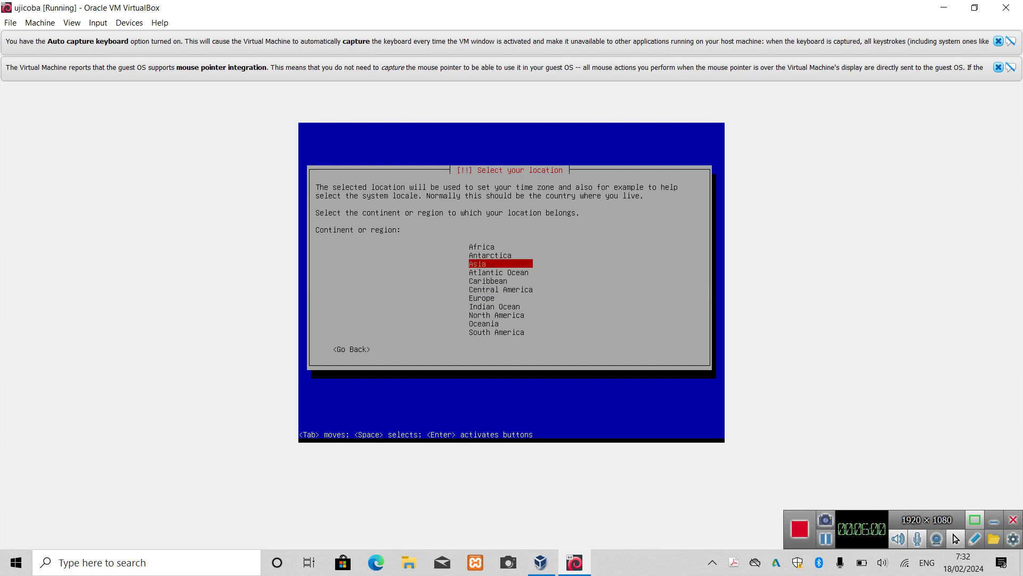
{"action": "key", "text": "Return"}
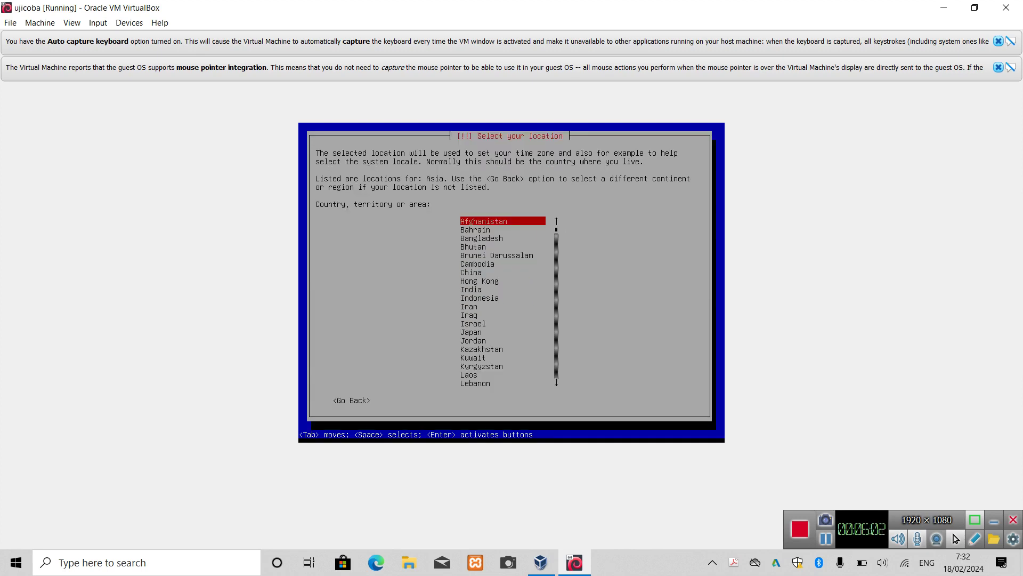
Step: Choose Indonesia as the country for the system's location
{"action": "key", "text": "Down"}
{"action": "key", "text": "Down"}
{"action": "key", "text": "Down"}
{"action": "key", "text": "Down"}
{"action": "key", "text": "Down"}
{"action": "key", "text": "Down"}
{"action": "key", "text": "Down"}
{"action": "key", "text": "Down"}
{"action": "key", "text": "Down"}
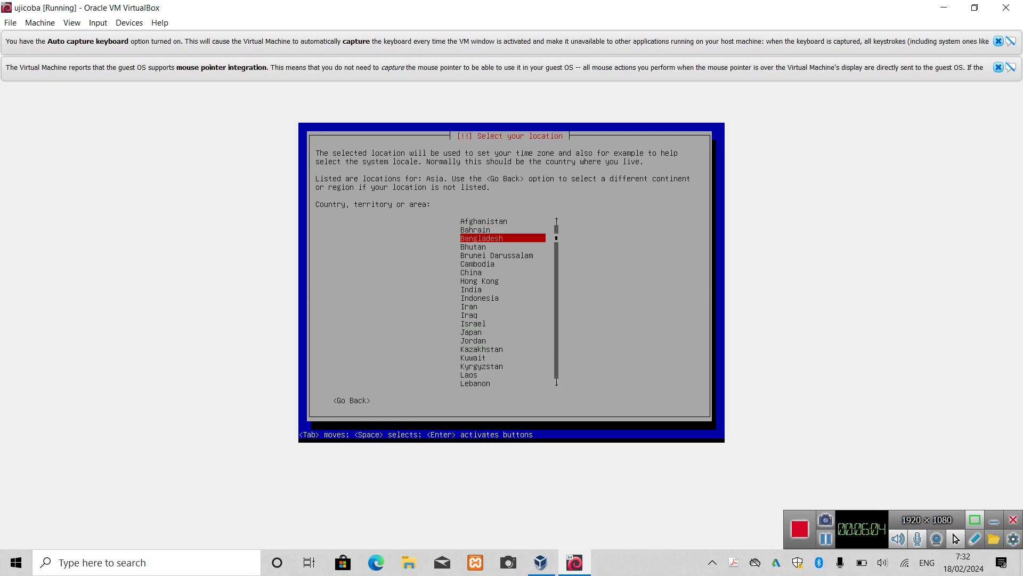
{"action": "key", "text": "Return"}
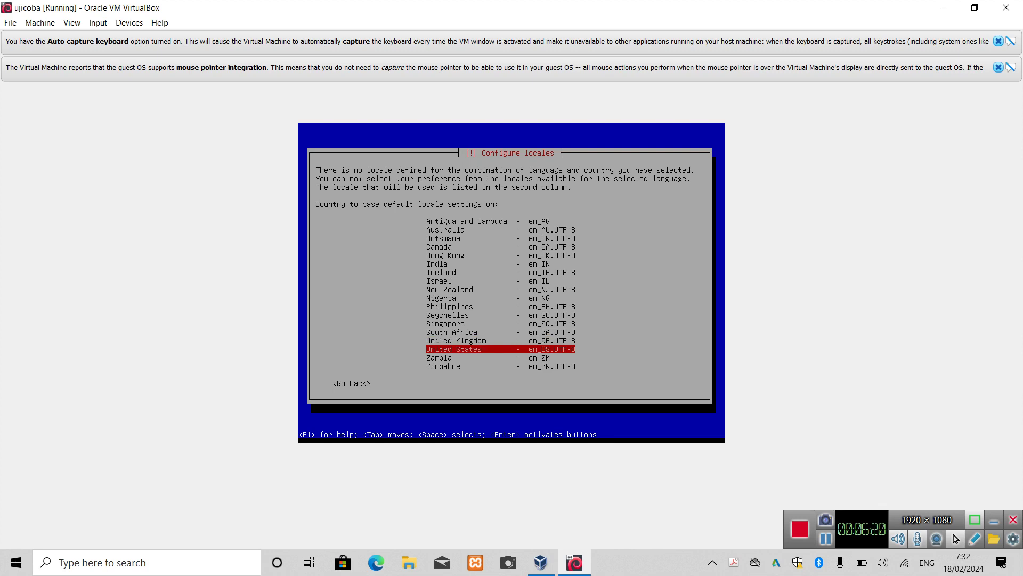
Step: Base the default locale on United States (en_US.UTF-8) and use the American English keymap
{"action": "key", "text": "Return"}
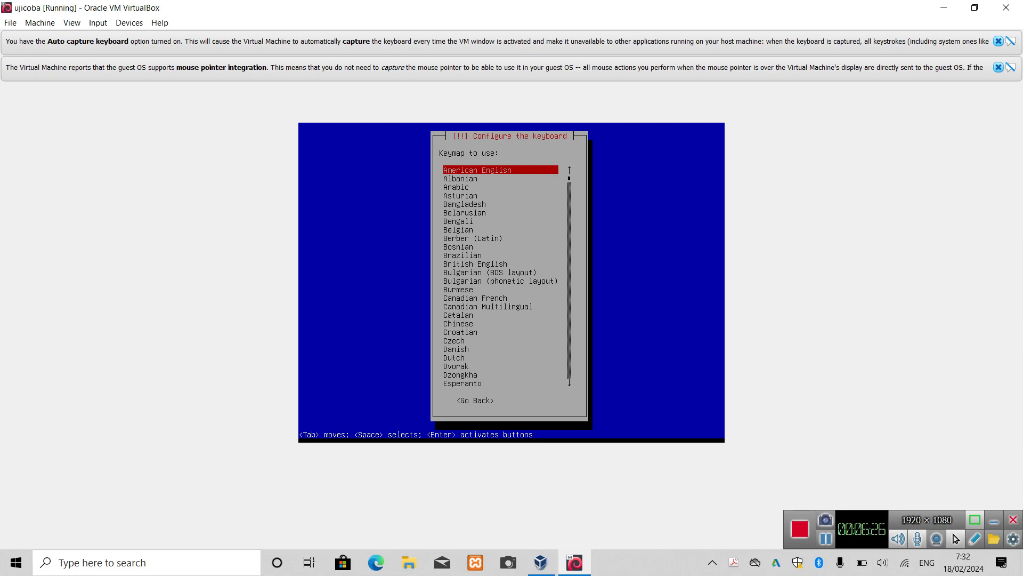
{"action": "key", "text": "Return"}
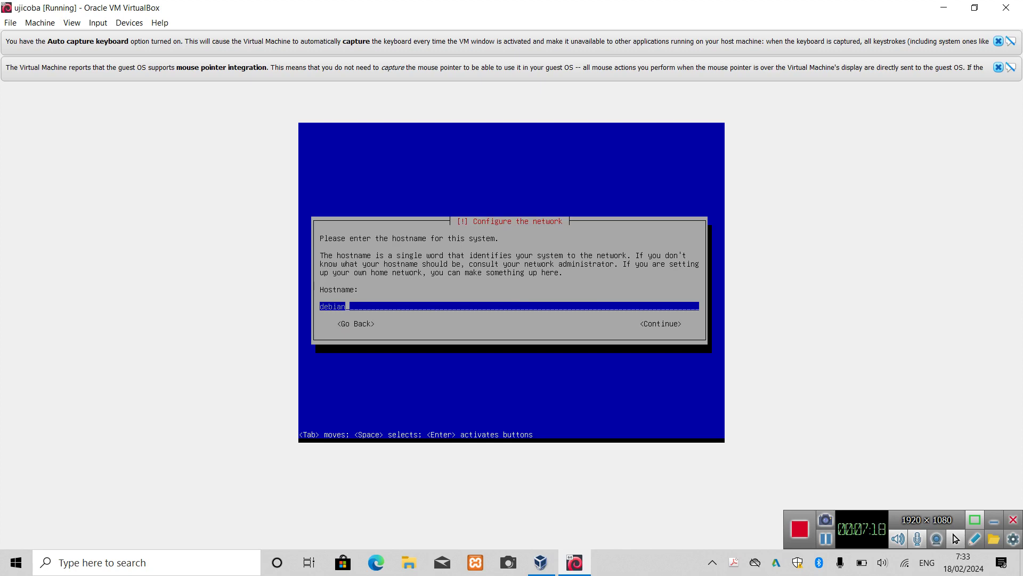
Step: Accept debian as the hostname and leave the domain name empty
{"action": "key", "text": "Tab"}
{"action": "key", "text": "Return"}
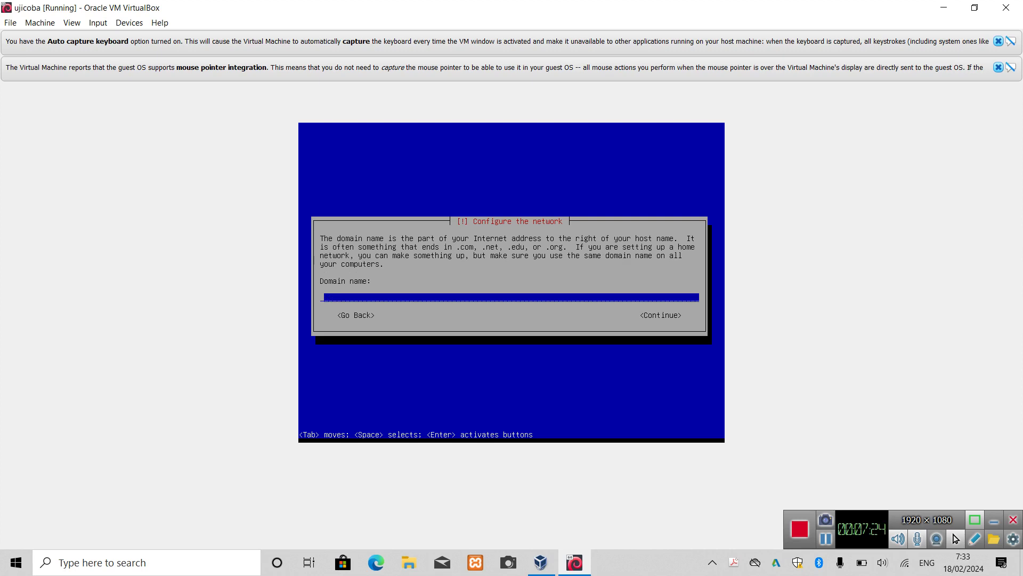
{"action": "key", "text": "Tab"}
{"action": "key", "text": "Return"}
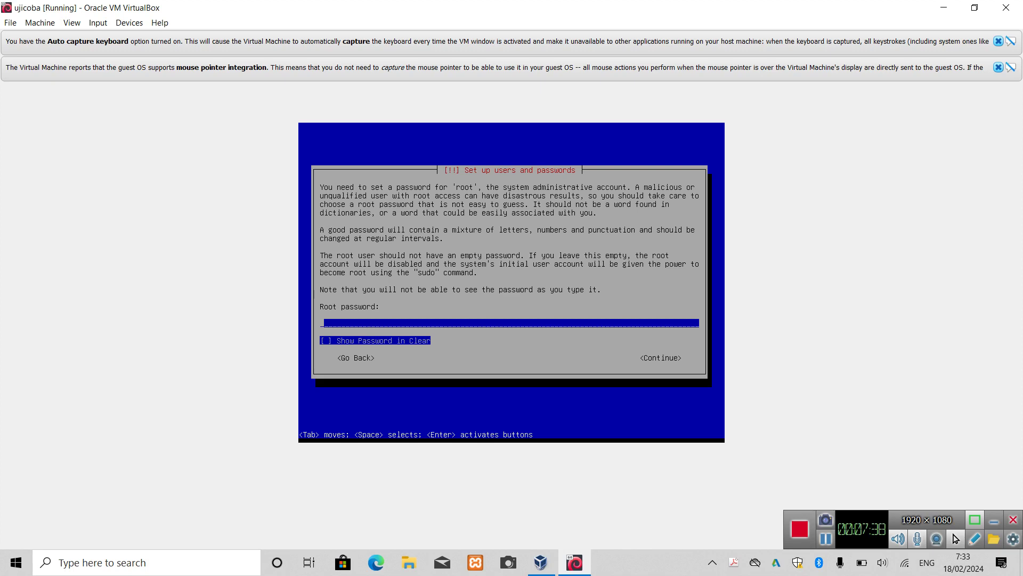
Step: Enter the root password and re-enter it for verification
{"action": "type", "text": "*****"}
{"action": "key", "text": "Tab"}
{"action": "key", "text": "Tab"}
{"action": "key", "text": "Return"}
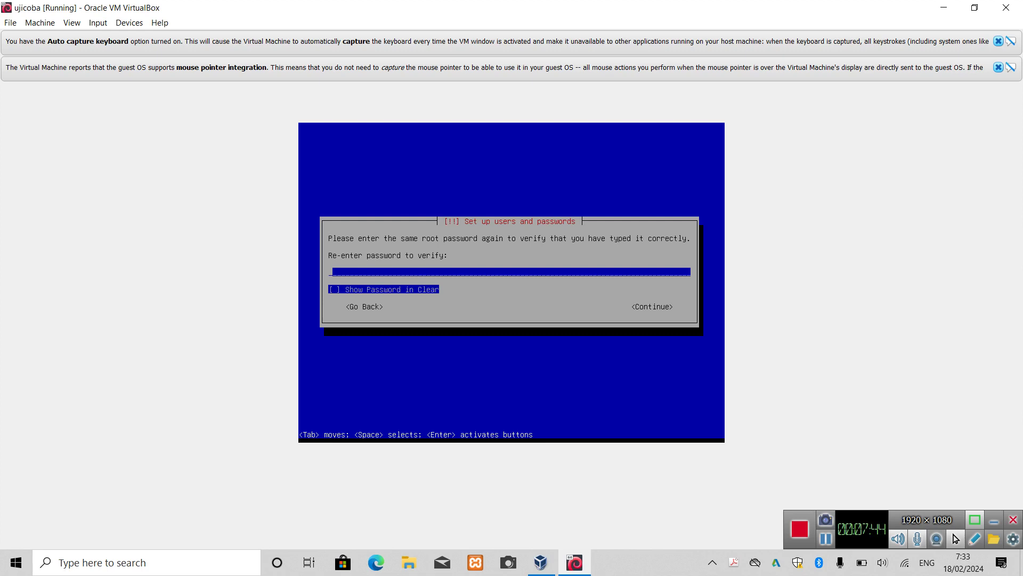
{"action": "type", "text": "*****"}
{"action": "key", "text": "Tab"}
{"action": "key", "text": "Tab"}
{"action": "key", "text": "Return"}
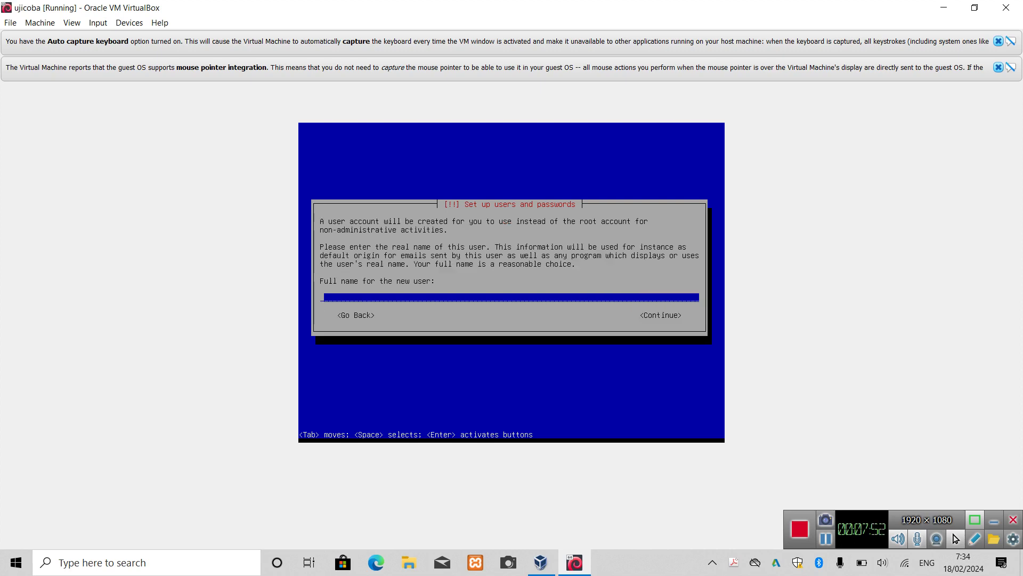
Step: Enter the new user's full name and accept the suggested username for the account
{"action": "type", "text": "aris"}
{"action": "key", "text": "Tab"}
{"action": "key", "text": "Return"}
{"action": "key", "text": "Tab"}
{"action": "key", "text": "Return"}
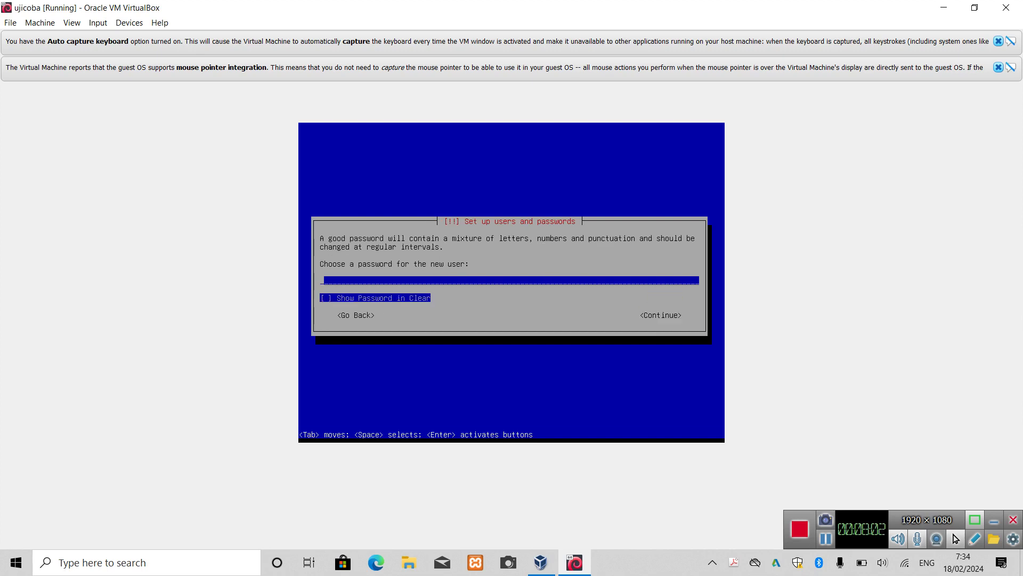
Step: Enter the new user's password and re-enter it for verification
{"action": "type", "text": "***"}
{"action": "key", "text": "Tab"}
{"action": "key", "text": "Tab"}
{"action": "key", "text": "Return"}
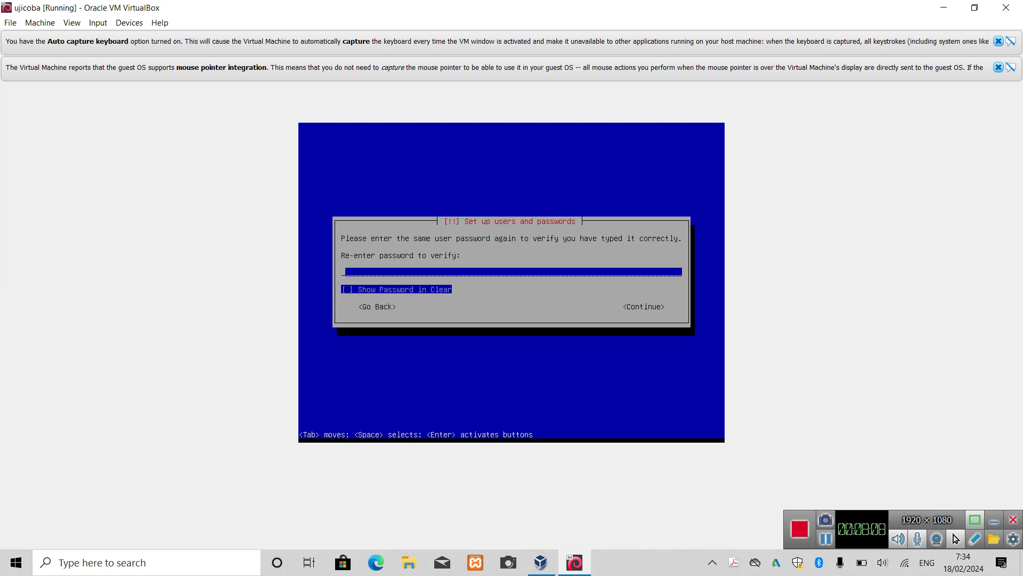
{"action": "type", "text": "***"}
{"action": "key", "text": "Tab"}
{"action": "key", "text": "Tab"}
{"action": "key", "text": "Return"}
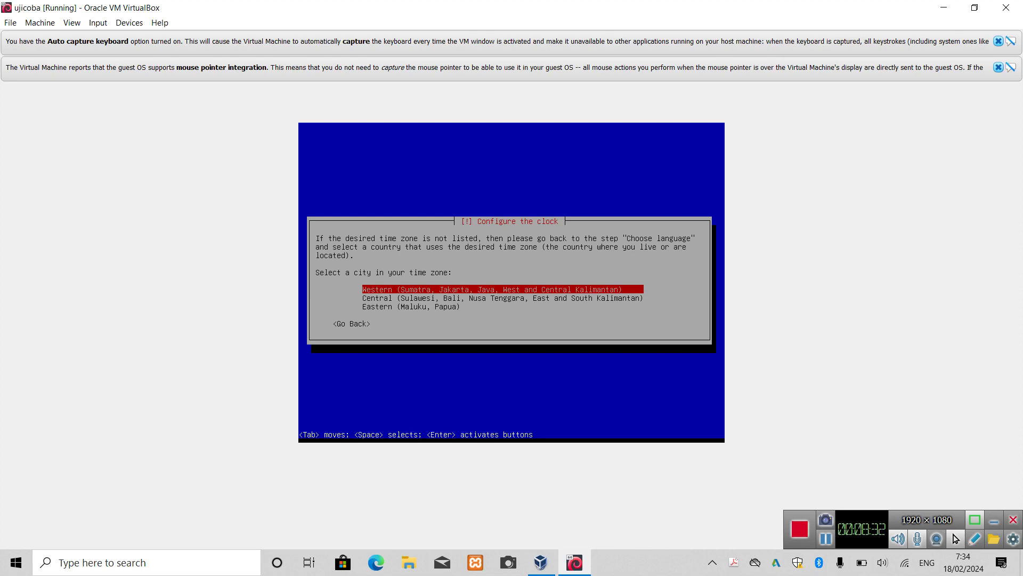
Step: Set the clock to the Western time zone (Sumatra, Jakarta, Java, West and Central Kalimantan)
{"action": "key", "text": "Down"}
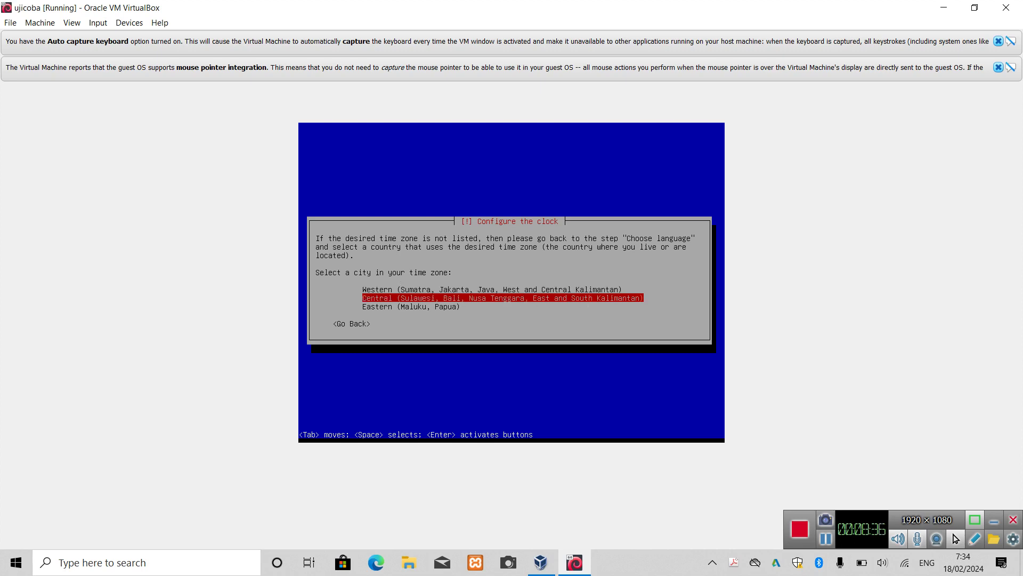
{"action": "key", "text": "Up"}
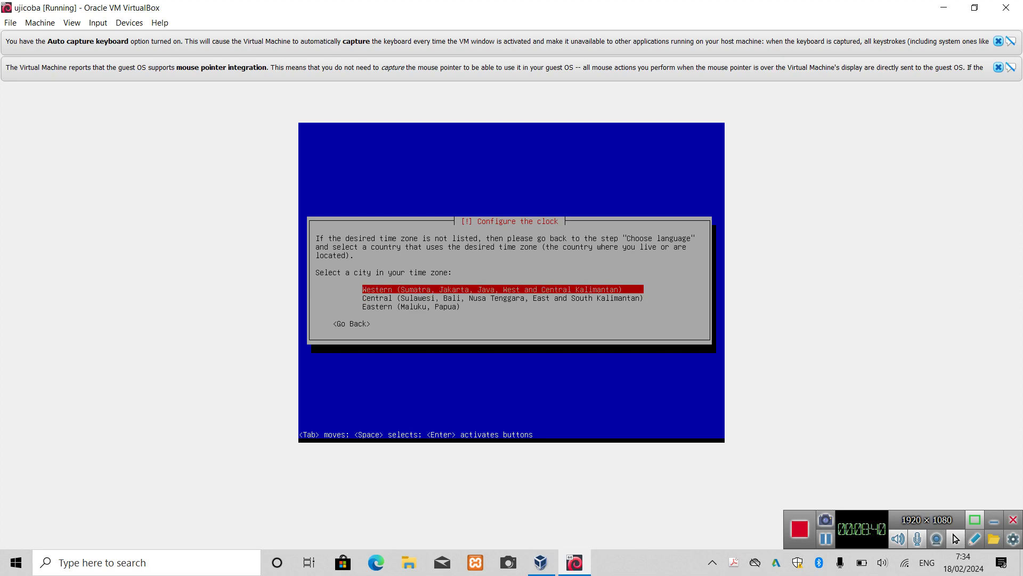
{"action": "key", "text": "Return"}
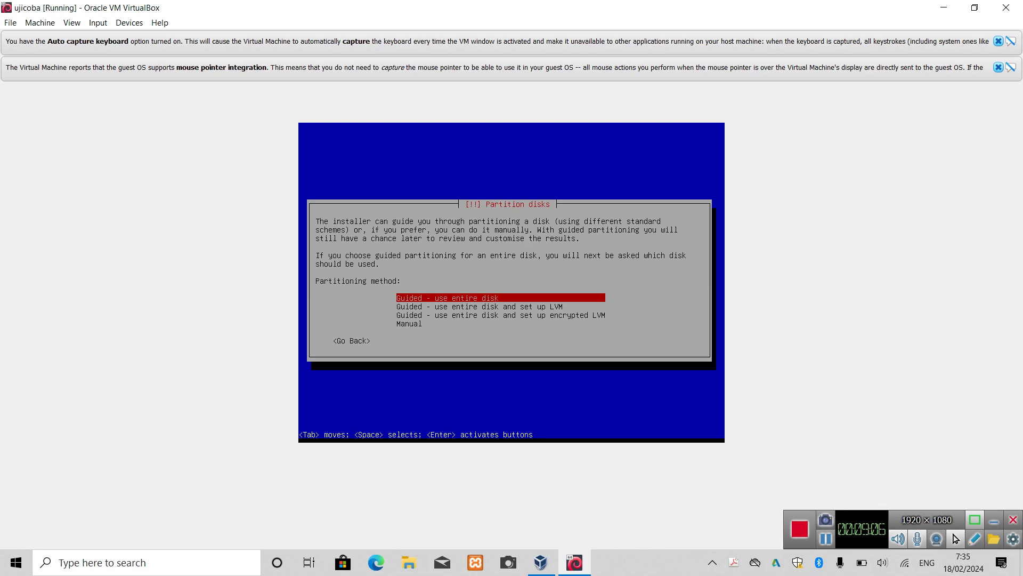
Step: Choose Manual as the disk partitioning method
{"action": "key", "text": "Down"}
{"action": "key", "text": "Down"}
{"action": "key", "text": "Down"}
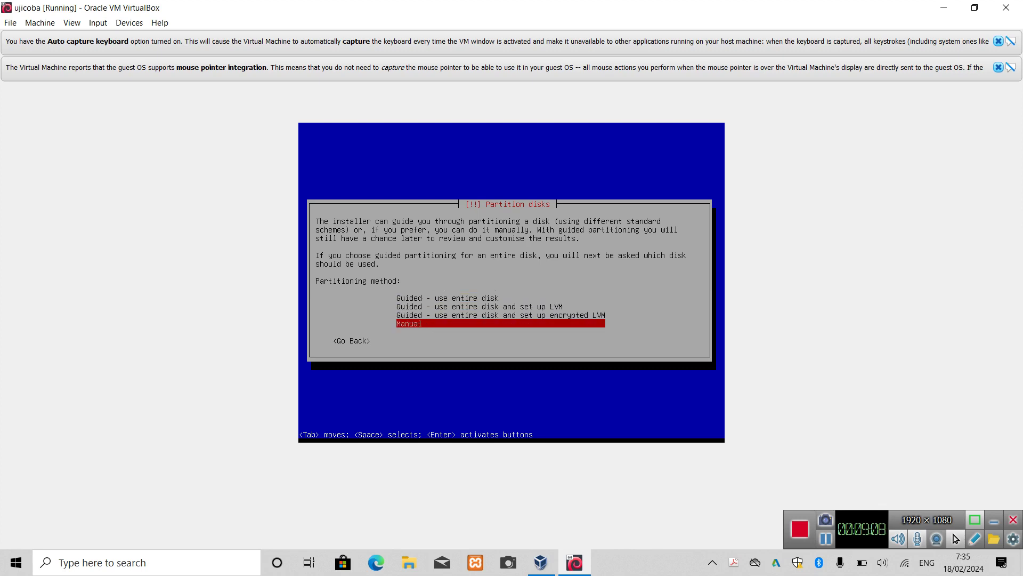
{"action": "key", "text": "Return"}
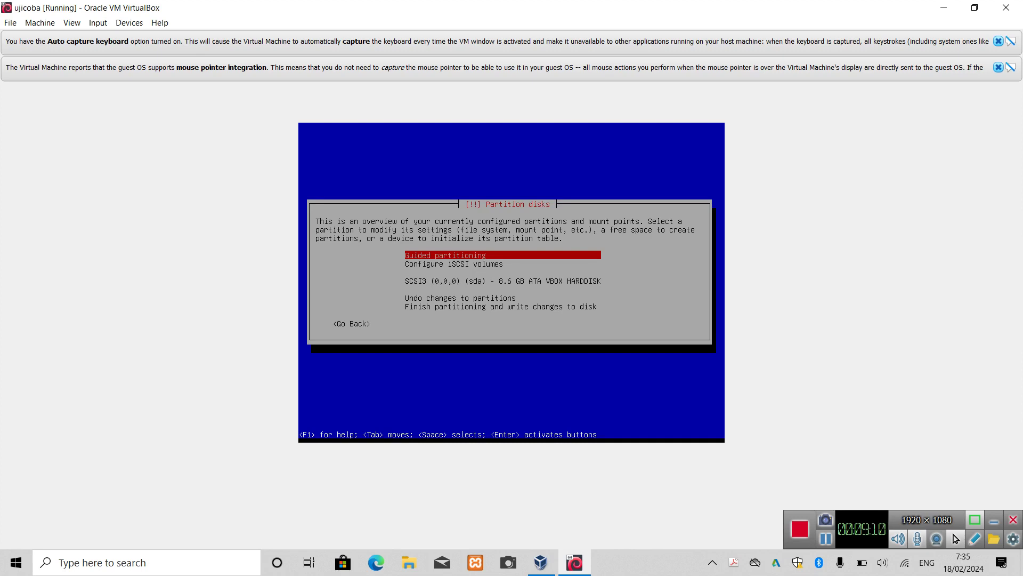
Step: Create a new empty partition table on the SCSI3 (sda) VBOX hard disk
{"action": "key", "text": "Down"}
{"action": "key", "text": "Down"}
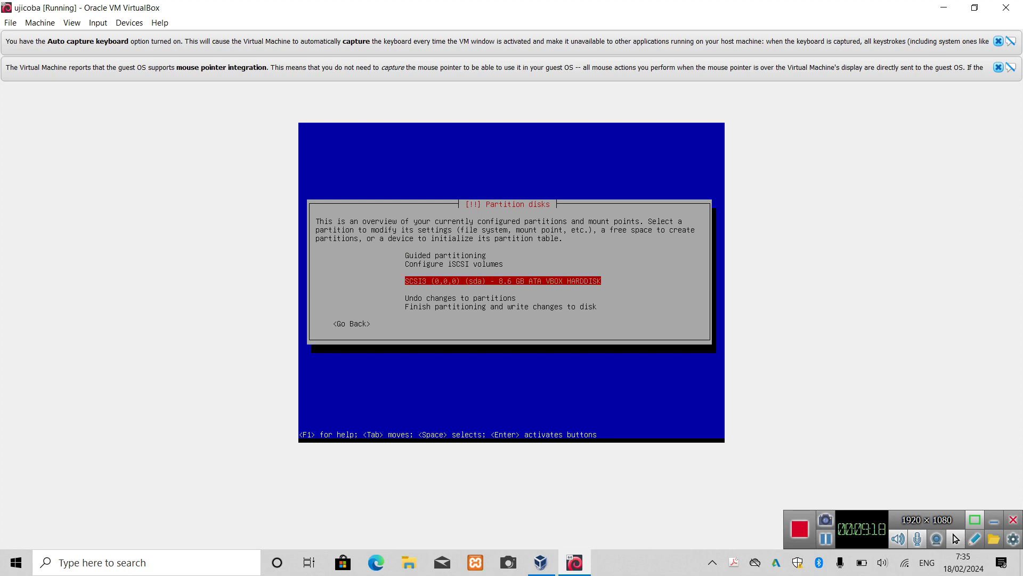
{"action": "key", "text": "Return"}
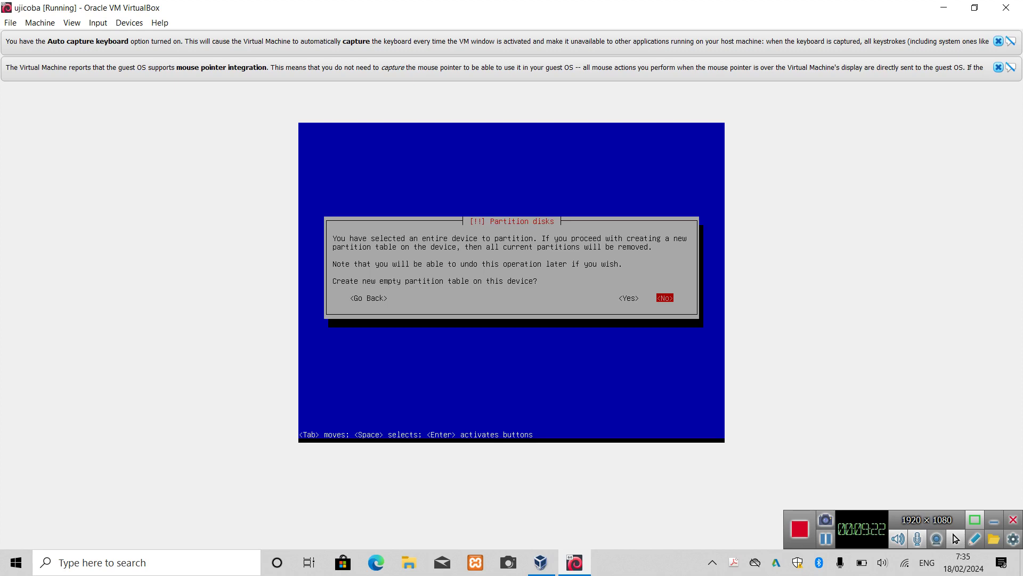
{"action": "key", "text": "Left"}
{"action": "key", "text": "Return"}
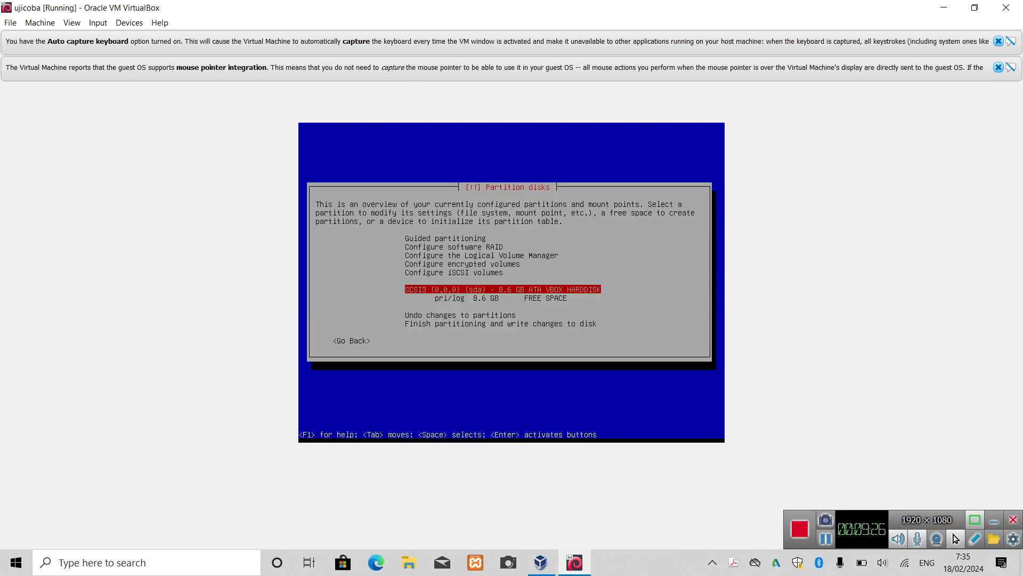
Step: Create a new primary partition using the full 8.6 GB of free space on the sda disk
{"action": "key", "text": "Down"}
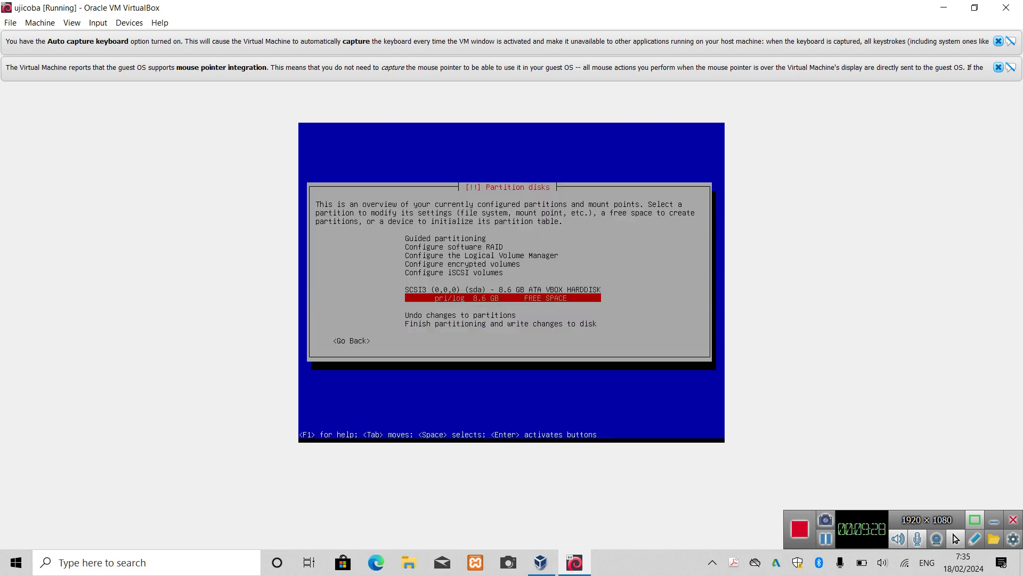
{"action": "key", "text": "Up"}
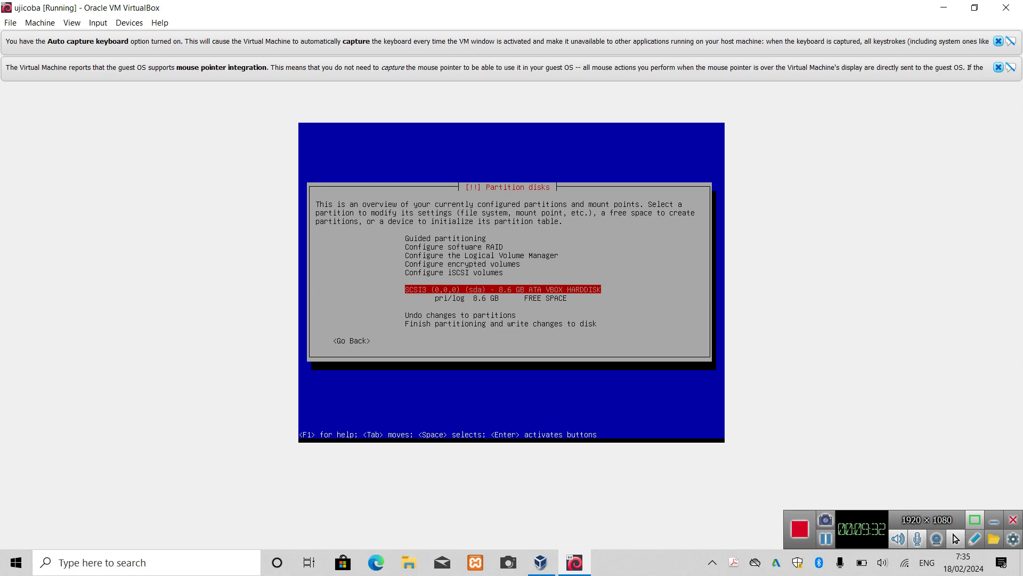
{"action": "key", "text": "Down"}
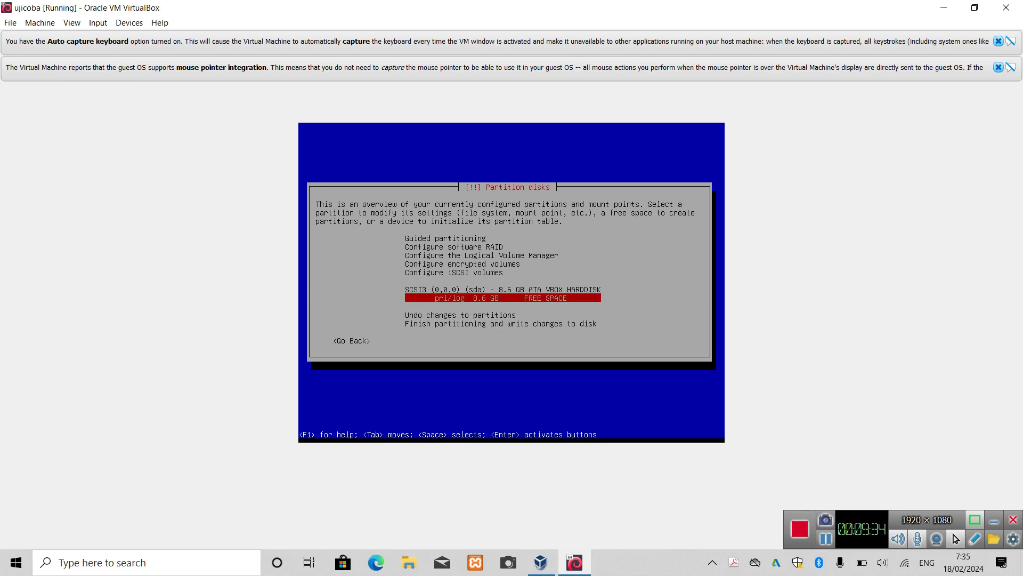
{"action": "key", "text": "Return"}
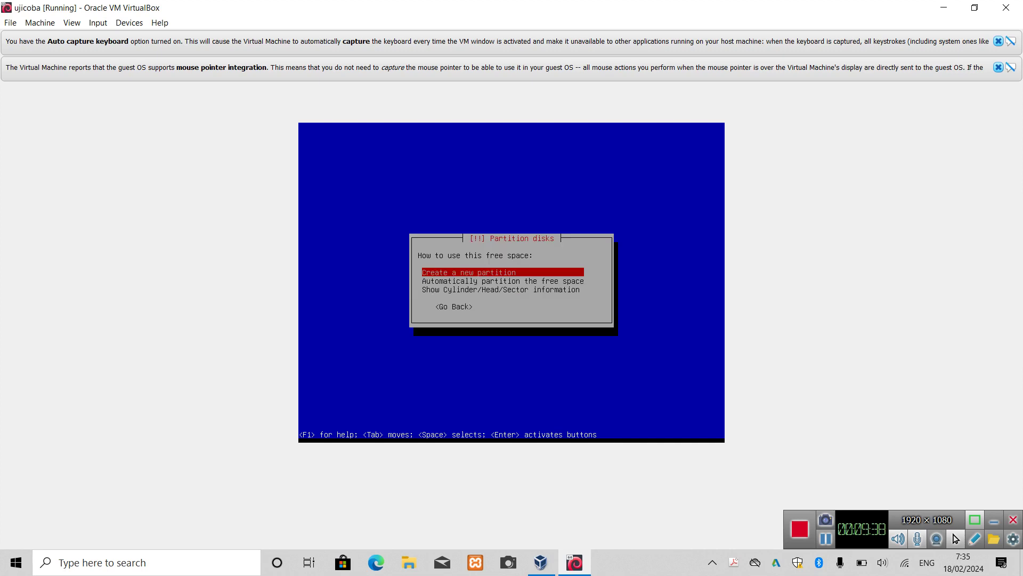
{"action": "key", "text": "Return"}
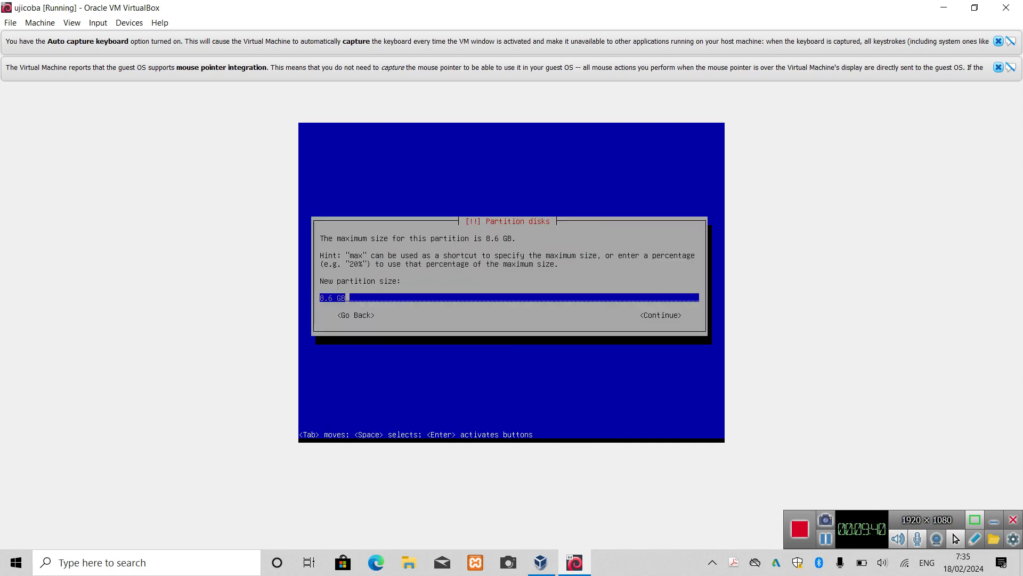
{"action": "key", "text": "Tab"}
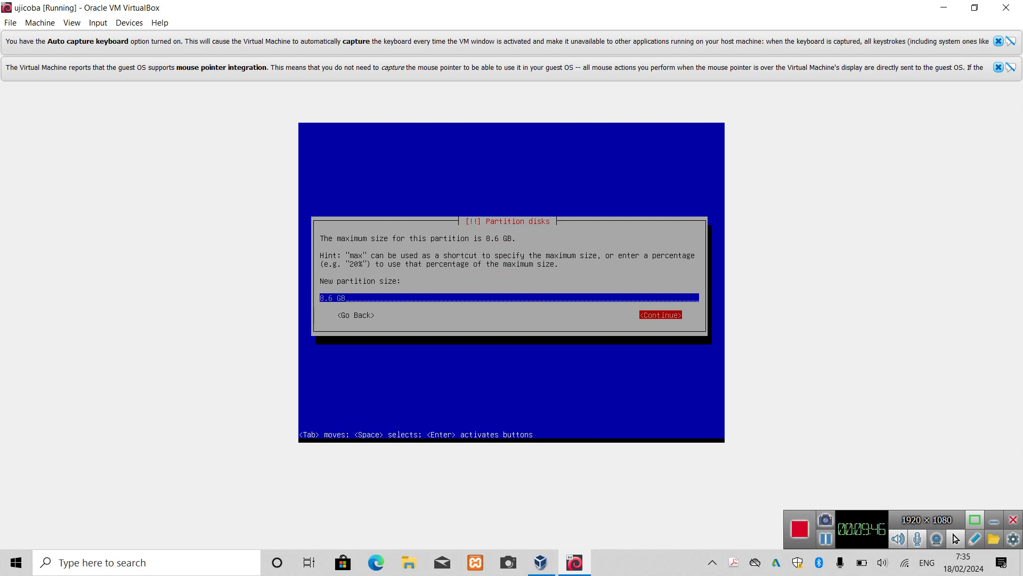
{"action": "key", "text": "Return"}
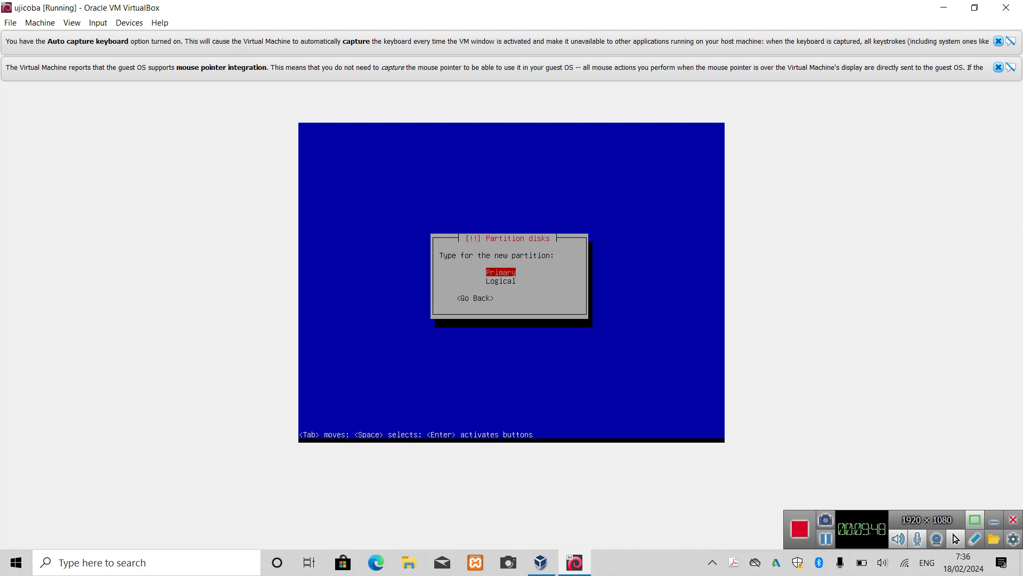
{"action": "key", "text": "Return"}
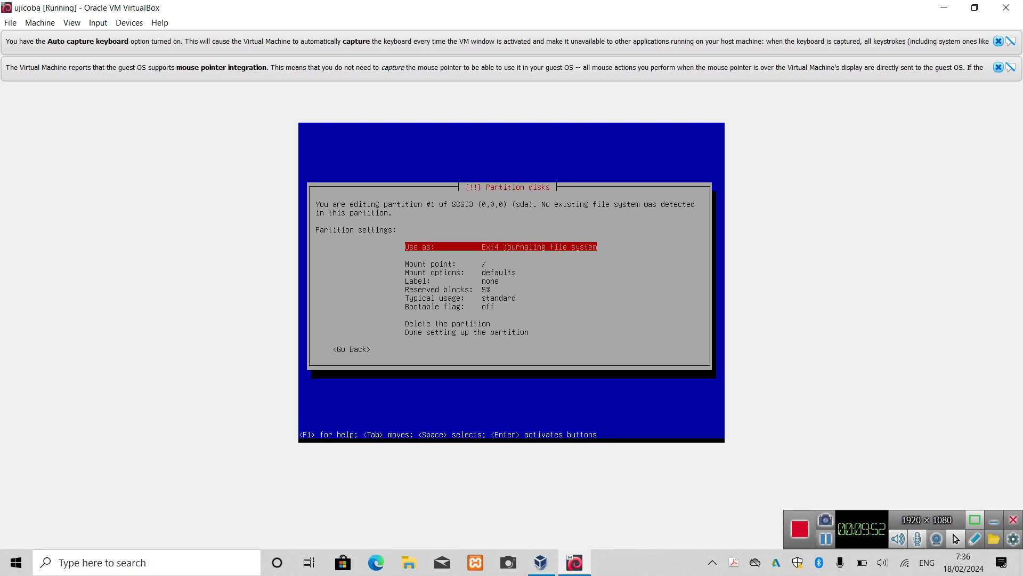
Step: Finish setting up partition #1, keeping it as an Ext4 journaling file system mounted at /
{"action": "key", "text": "Down"}
{"action": "key", "text": "Down"}
{"action": "key", "text": "Down"}
{"action": "key", "text": "Down"}
{"action": "key", "text": "Down"}
{"action": "key", "text": "Down"}
{"action": "key", "text": "Down"}
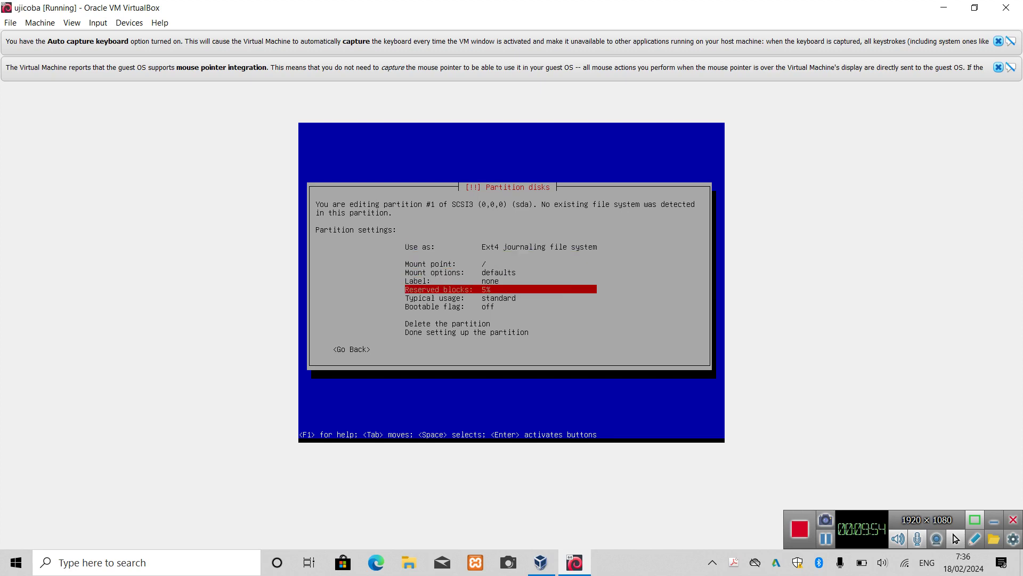
{"action": "key", "text": "Down"}
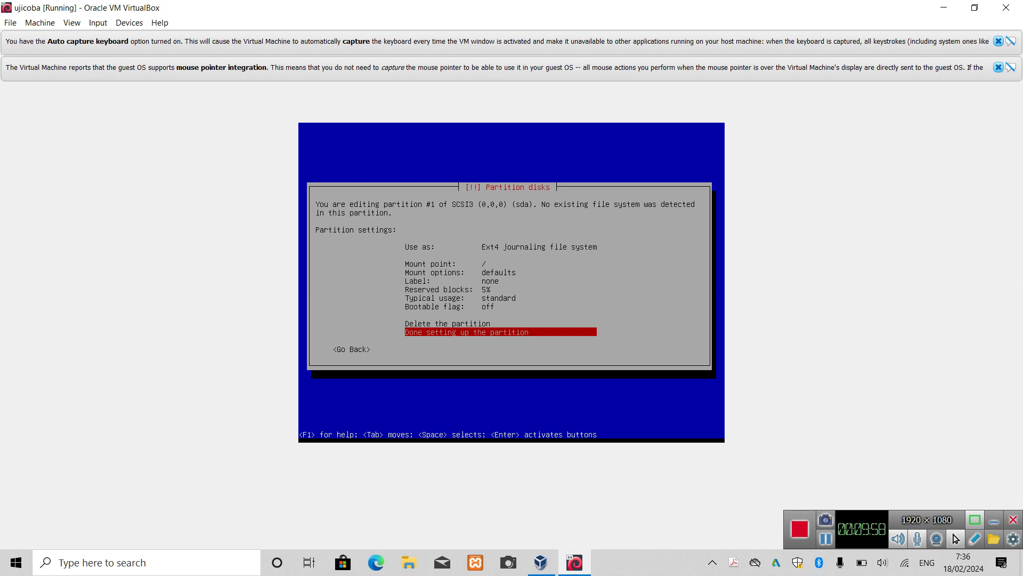
{"action": "key", "text": "Return"}
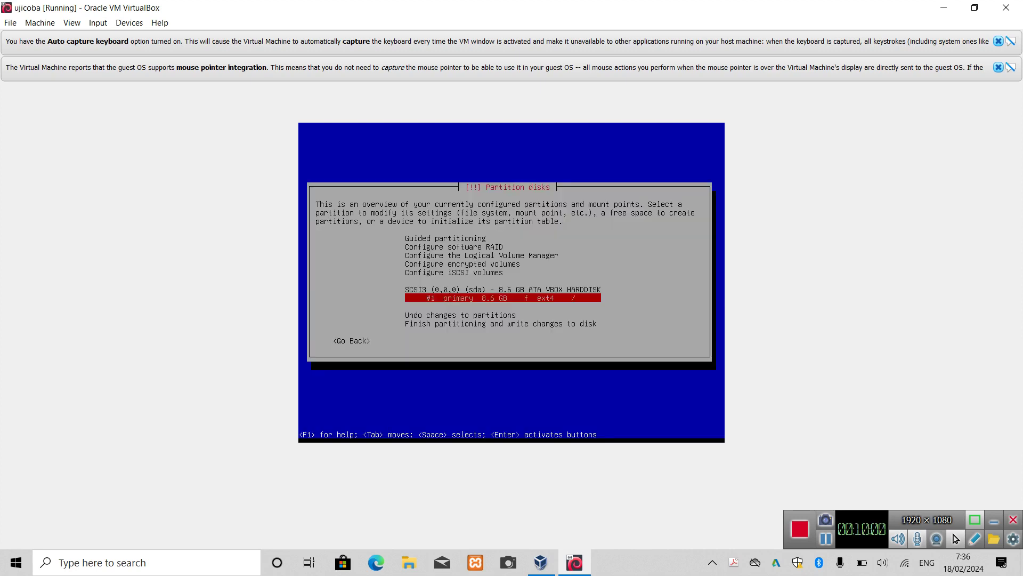
Step: Finish partitioning without a swap partition and write the changes to disk
{"action": "key", "text": "Down"}
{"action": "key", "text": "Down"}
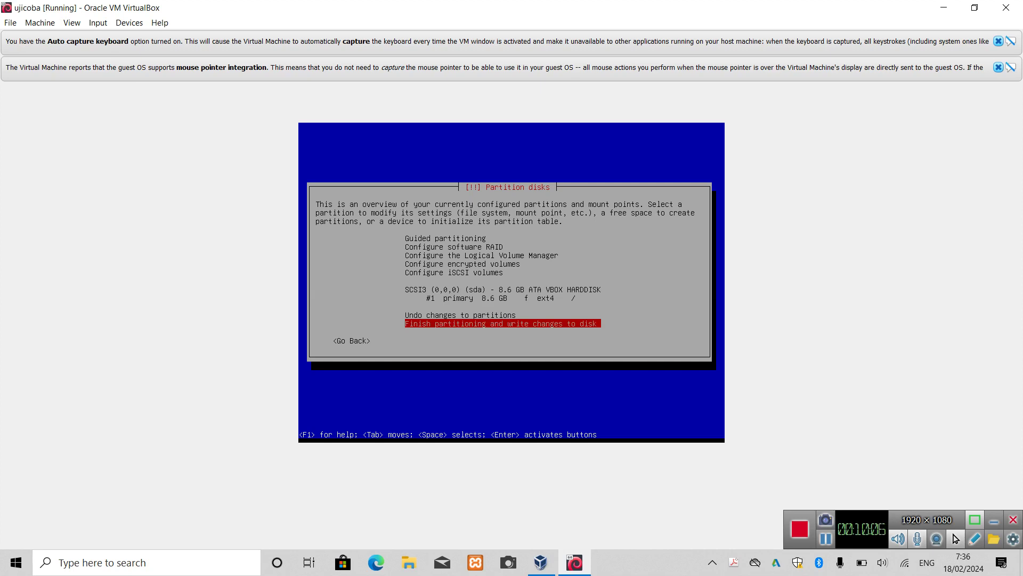
{"action": "key", "text": "Return"}
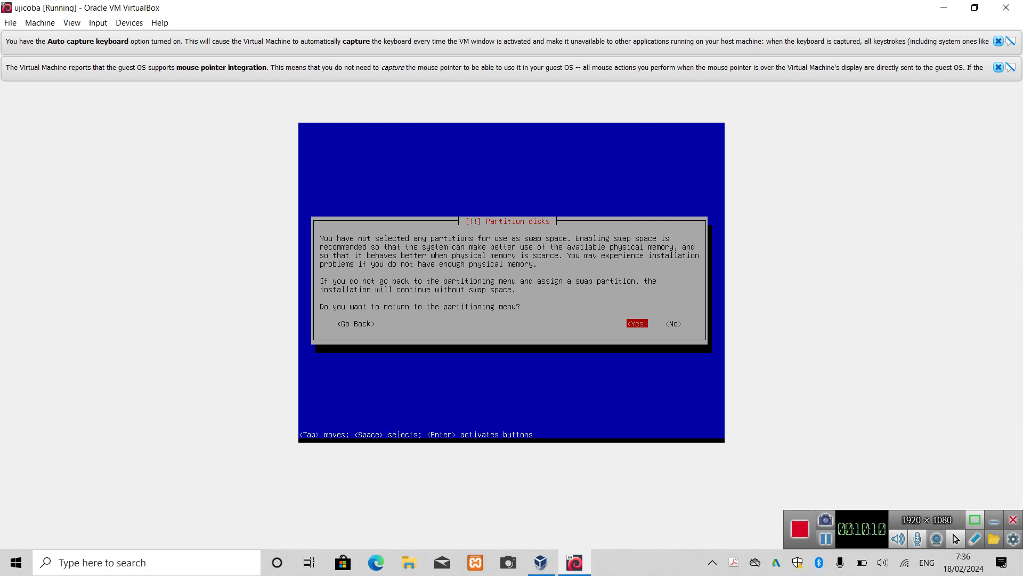
{"action": "key", "text": "Tab"}
{"action": "key", "text": "Return"}
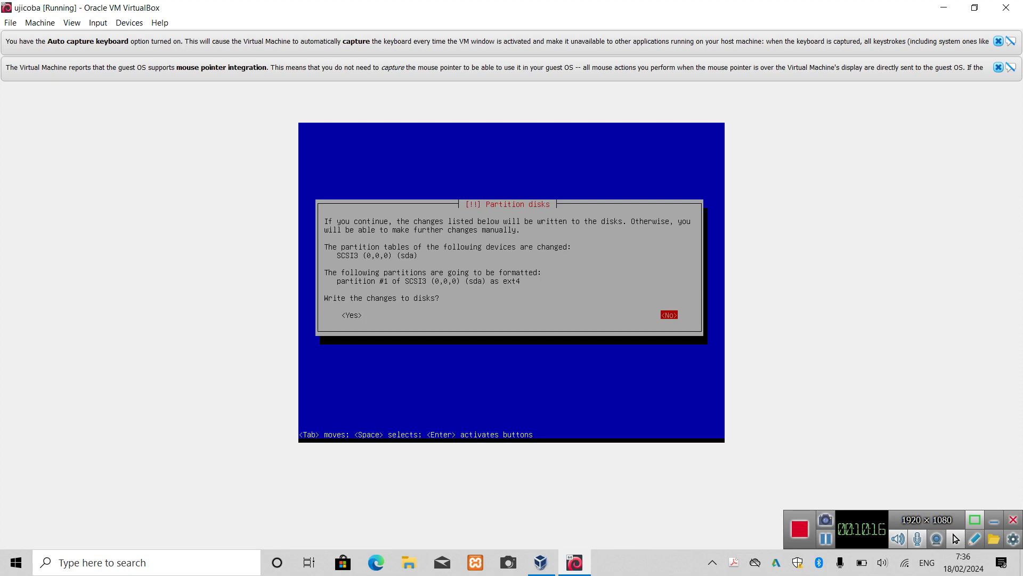
{"action": "key", "text": "Tab"}
{"action": "key", "text": "Return"}
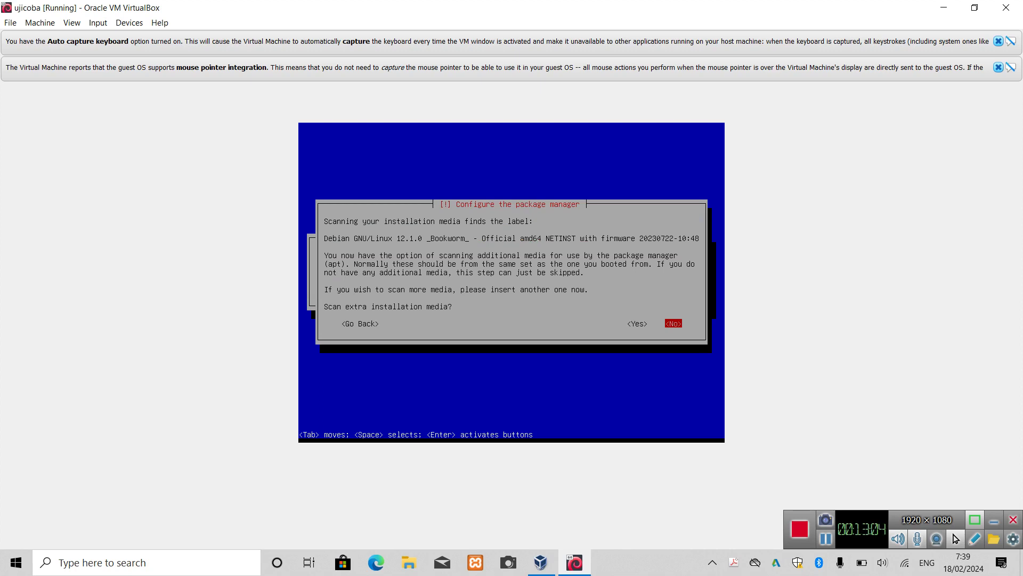
Step: Scan for extra installation media once and decline any further scan
{"action": "key", "text": "Left"}
{"action": "key", "text": "Return"}
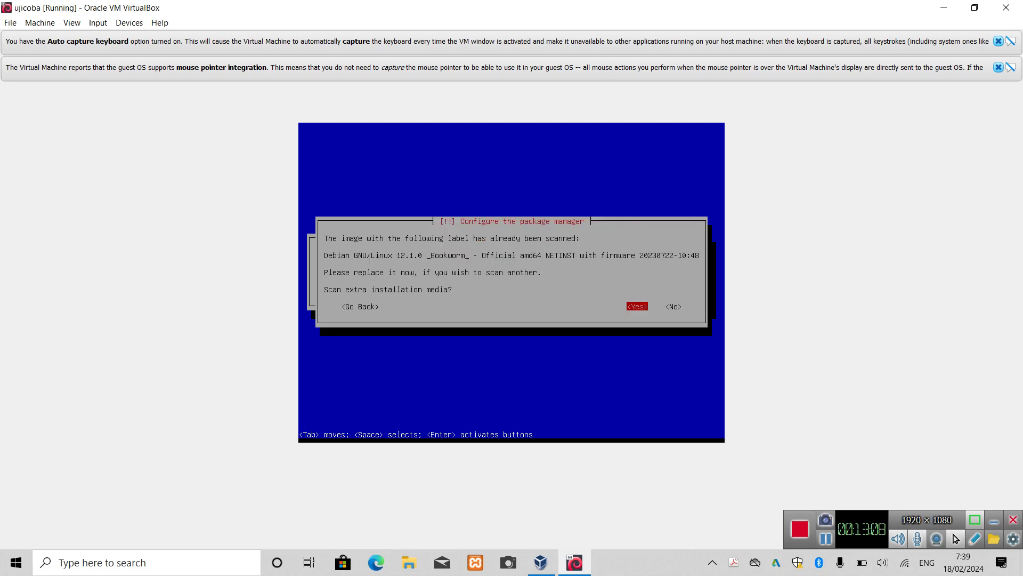
{"action": "key", "text": "Right"}
{"action": "key", "text": "Return"}
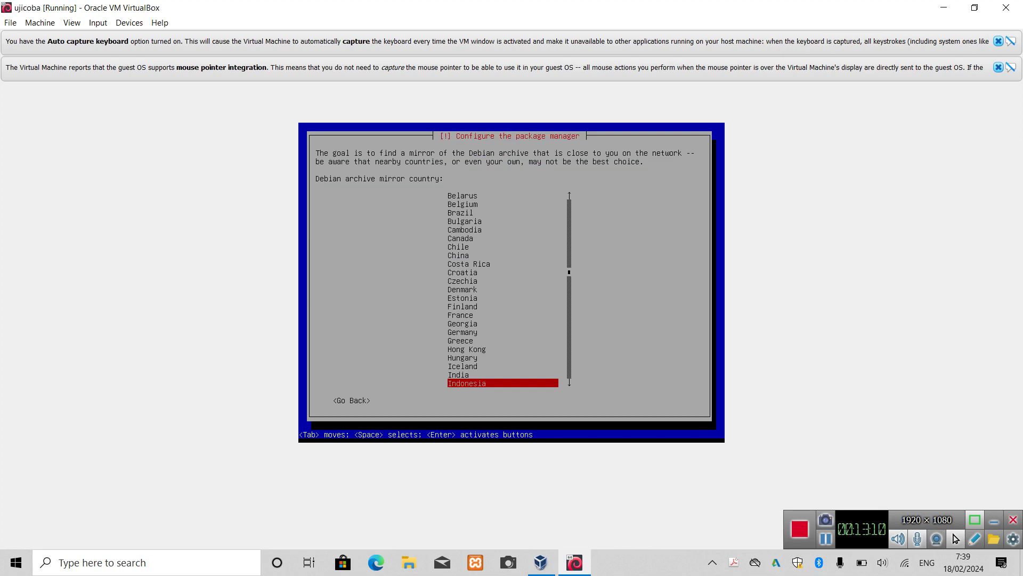
{"action": "key", "text": "Return"}
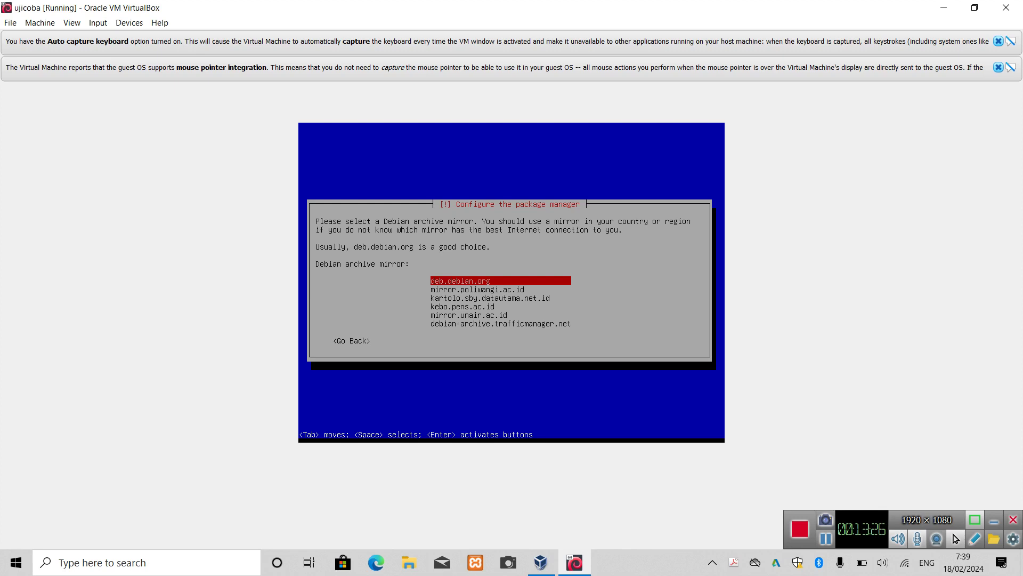
{"action": "key", "text": "Down"}
{"action": "key", "text": "Down"}
{"action": "key", "text": "Down"}
{"action": "key", "text": "Down"}
{"action": "key", "text": "Down"}
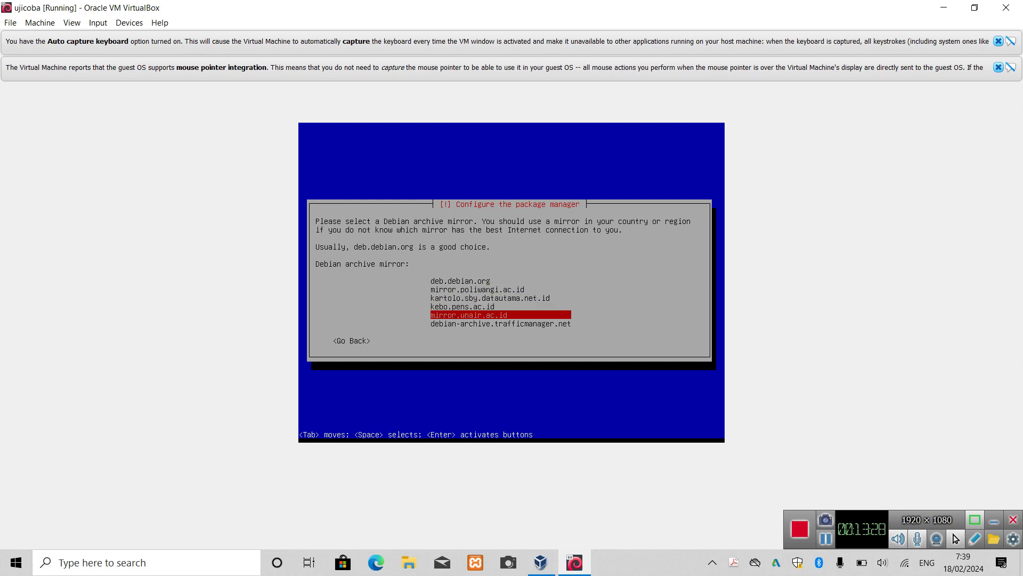
{"action": "key", "text": "Tab"}
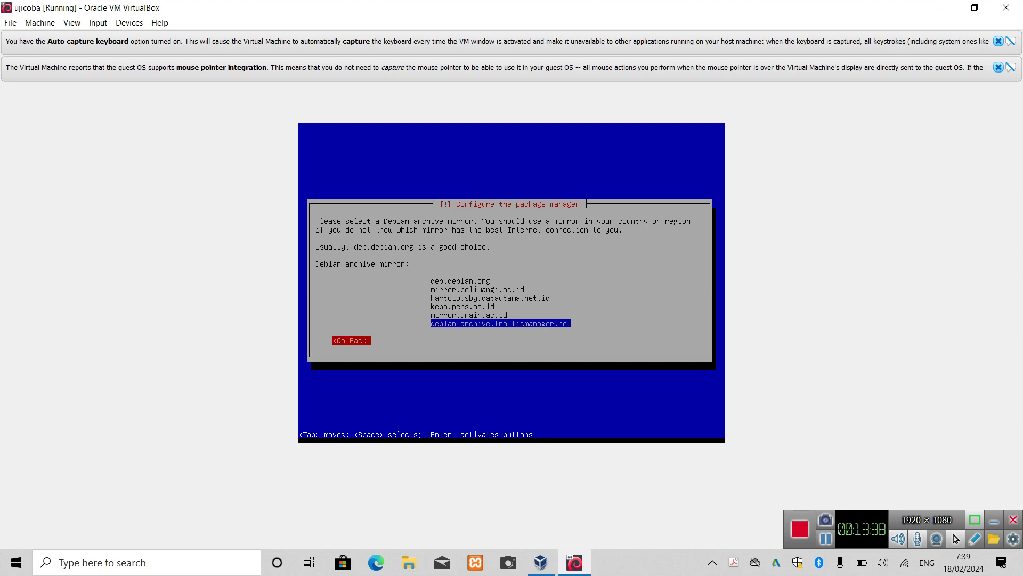
{"action": "key", "text": "Return"}
Step: Back out of the Debian archive mirror country selection and agree to continue without a network mirror
{"action": "key", "text": "Tab"}
{"action": "key", "text": "Return"}
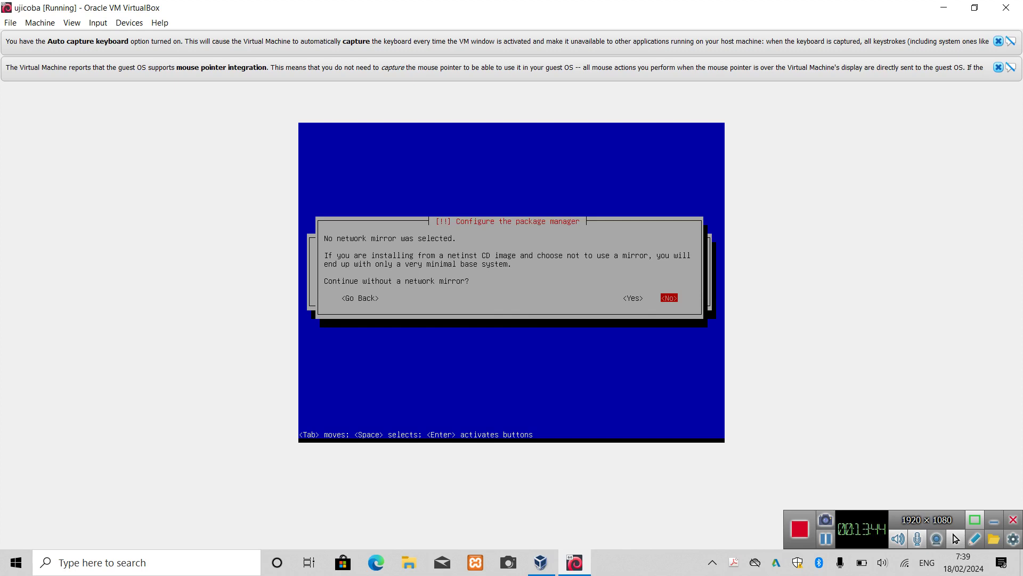
{"action": "key", "text": "Left"}
{"action": "key", "text": "Return"}
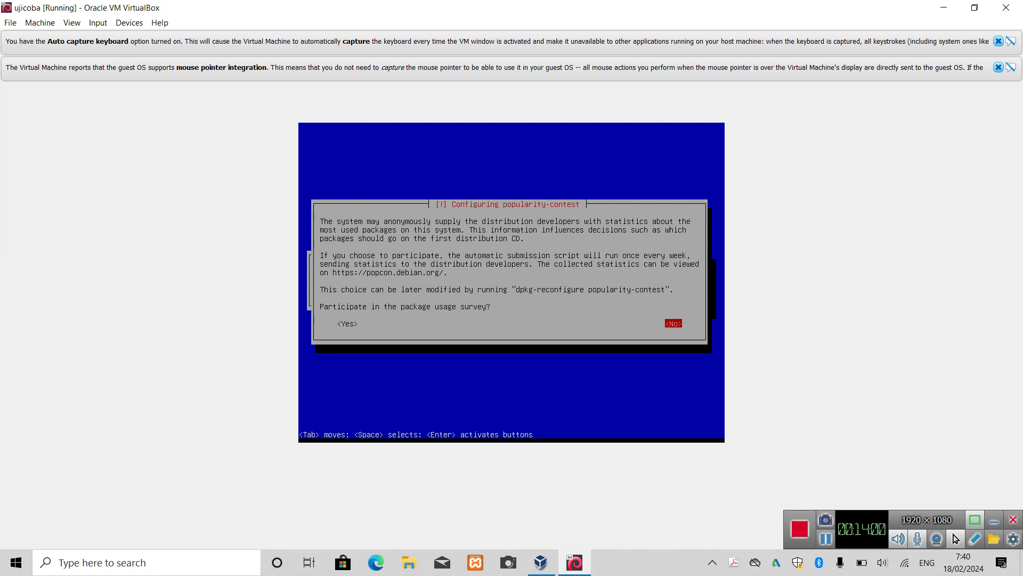
Step: Decline the package usage survey and install only the standard system utilities
{"action": "key", "text": "Return"}
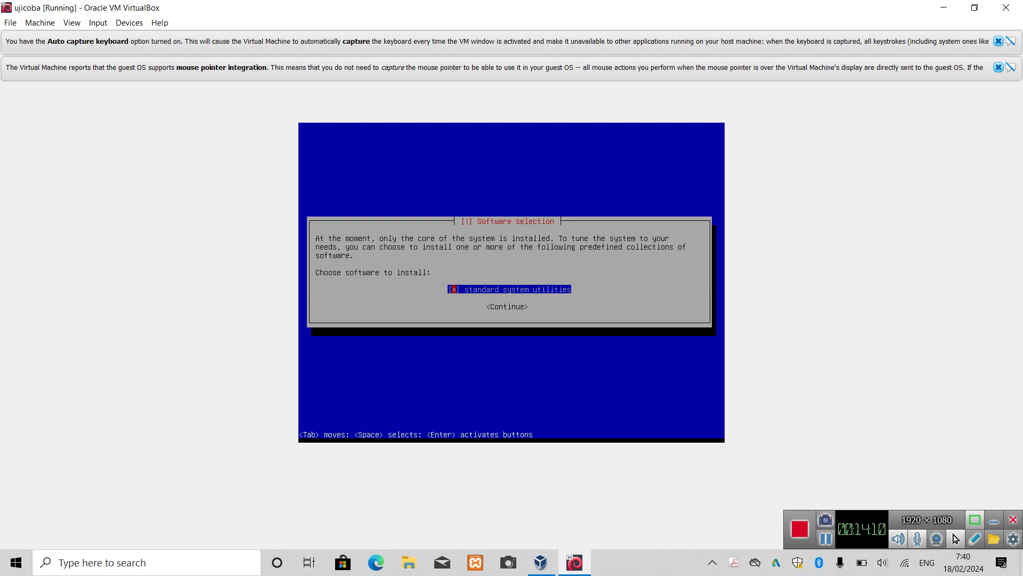
{"action": "key", "text": "Tab"}
{"action": "key", "text": "Return"}
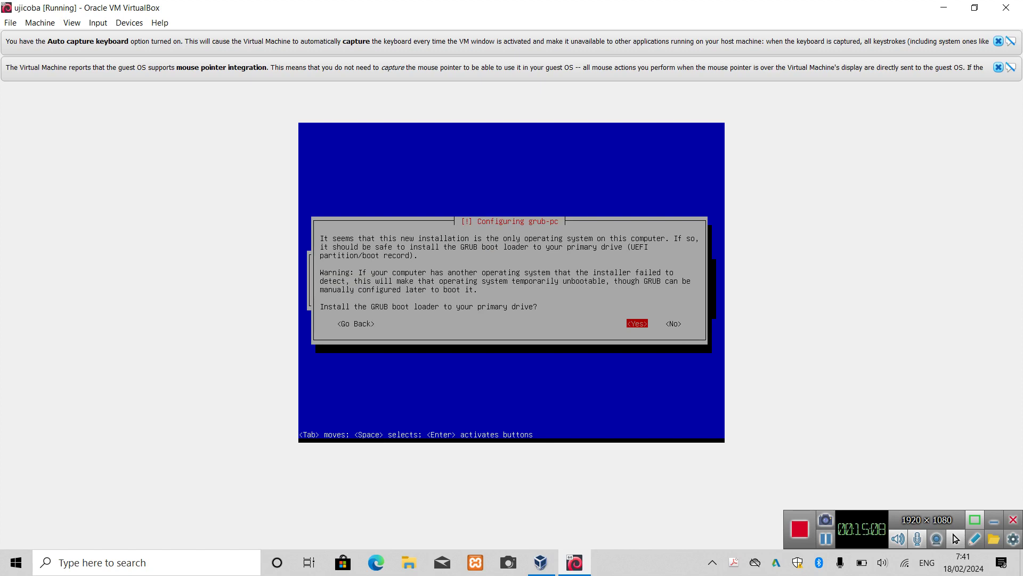
Step: Install the GRUB boot loader to the primary drive, using /dev/sda as the device
{"action": "key", "text": "Return"}
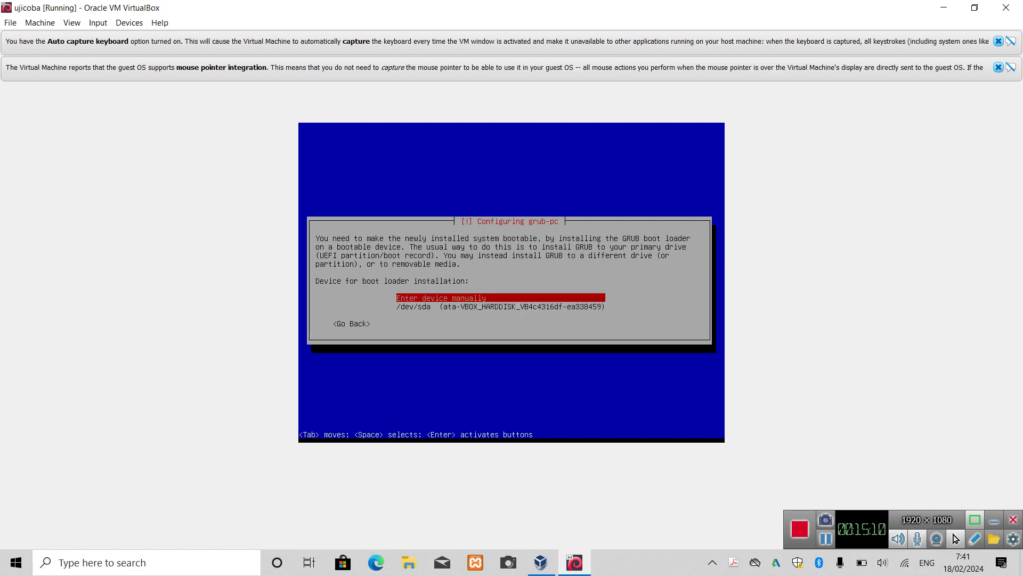
{"action": "key", "text": "Down"}
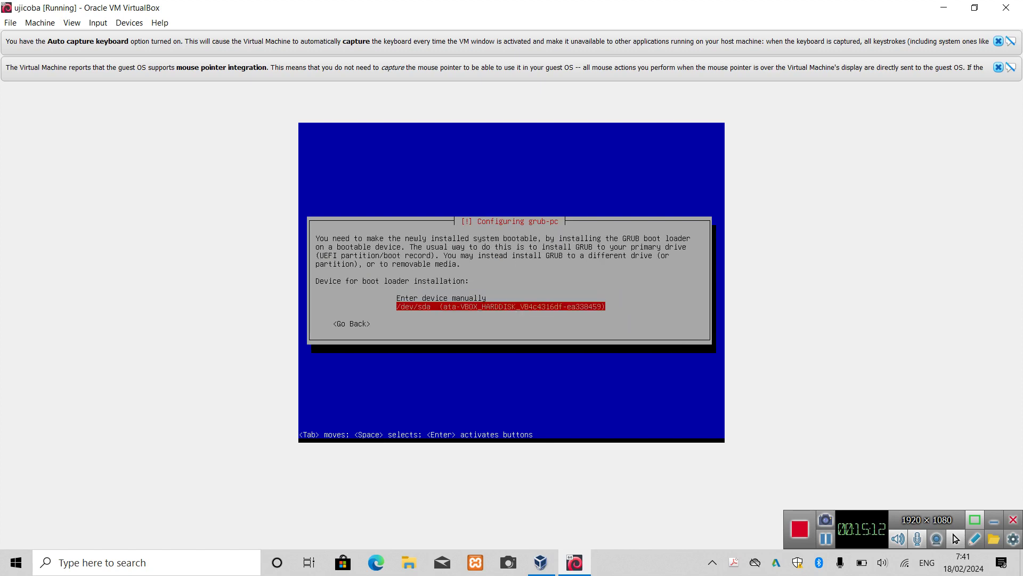
{"action": "key", "text": "Return"}
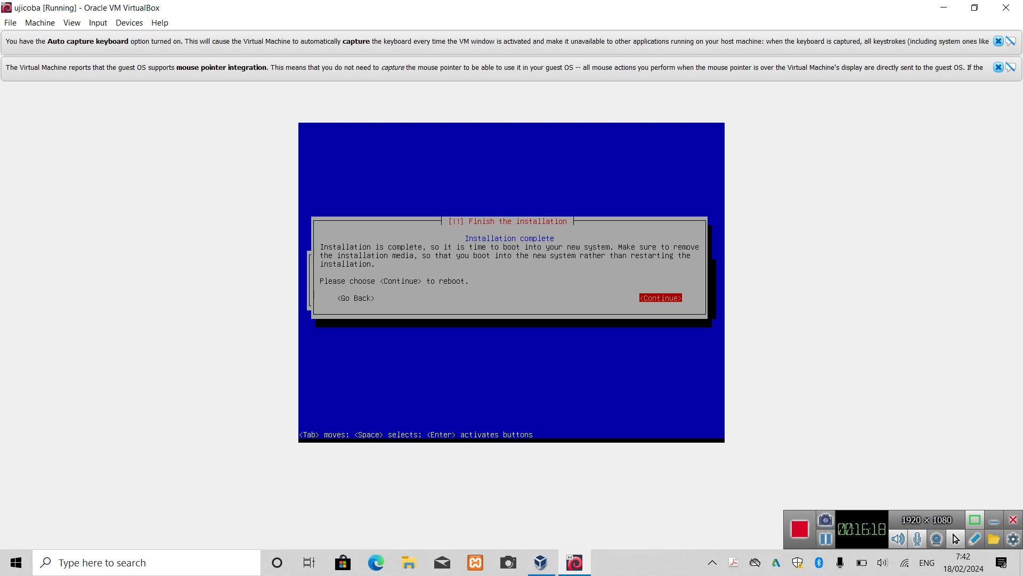
Step: Reboot into the newly installed Debian system and log in as root with the root password
{"action": "key", "text": "Return"}
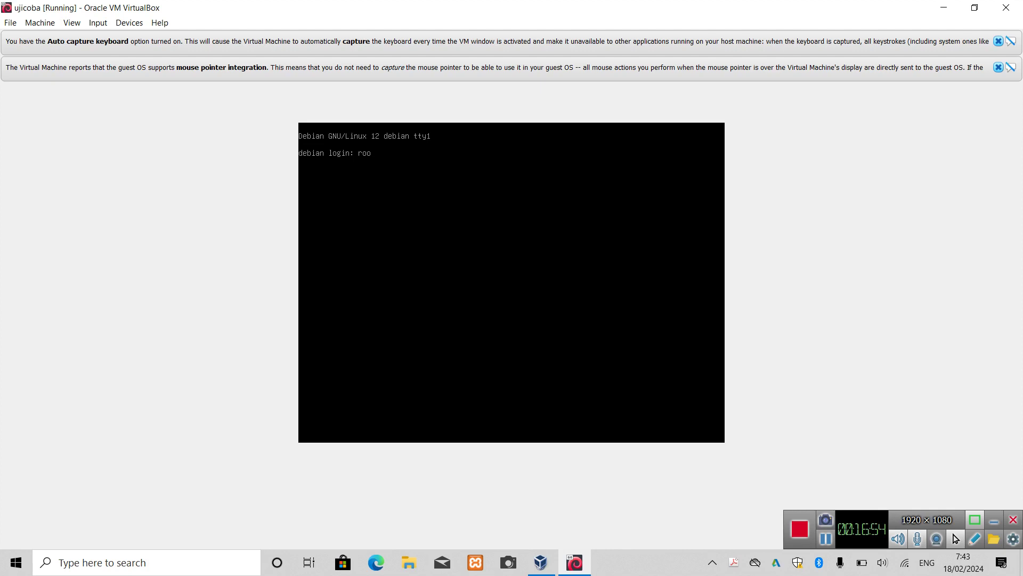
{"action": "key", "text": "Return"}
{"action": "key", "text": "Return"}
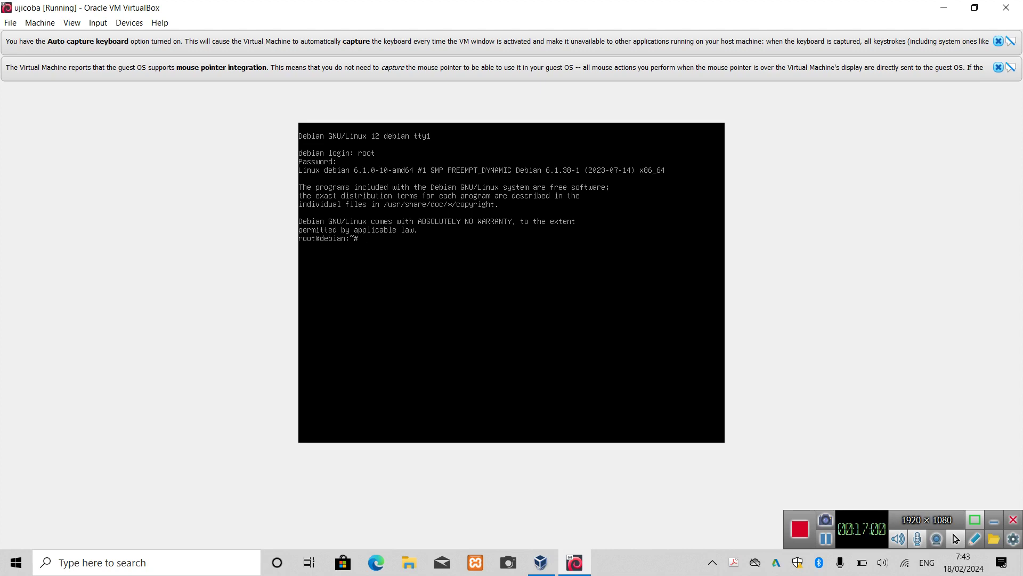